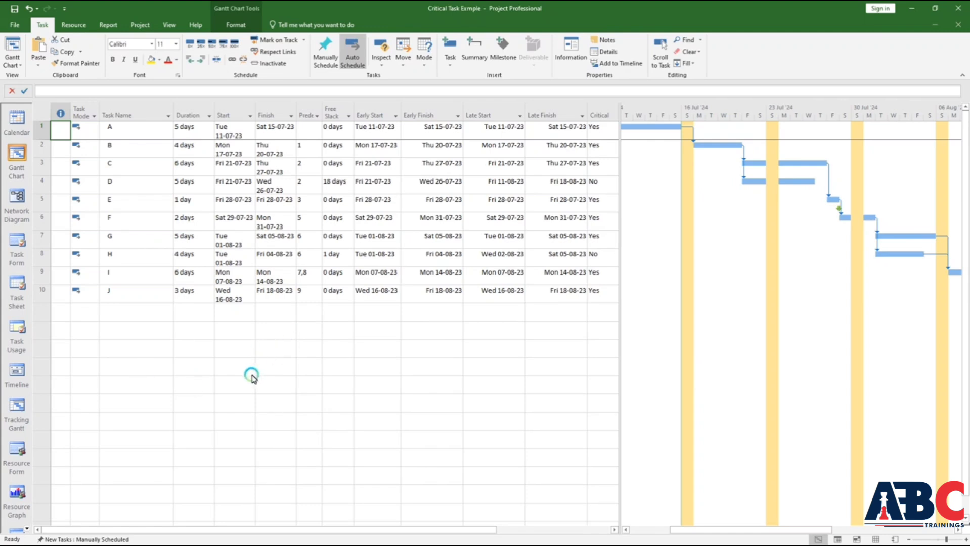
# Step: Assign the work resource listed directly below Cement to task A with 1 unit, using Assign Resources
pyautogui.click(42, 130)
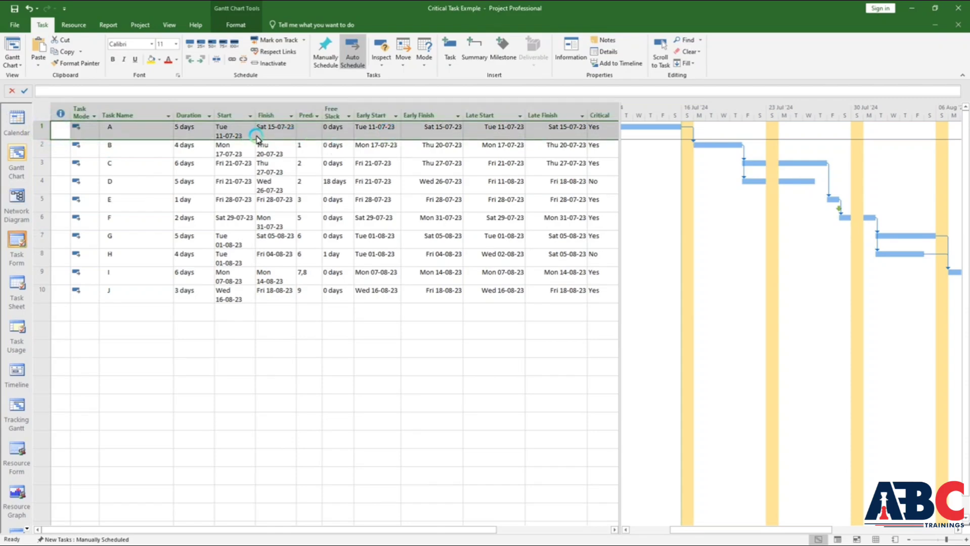
pyautogui.click(82, 30)
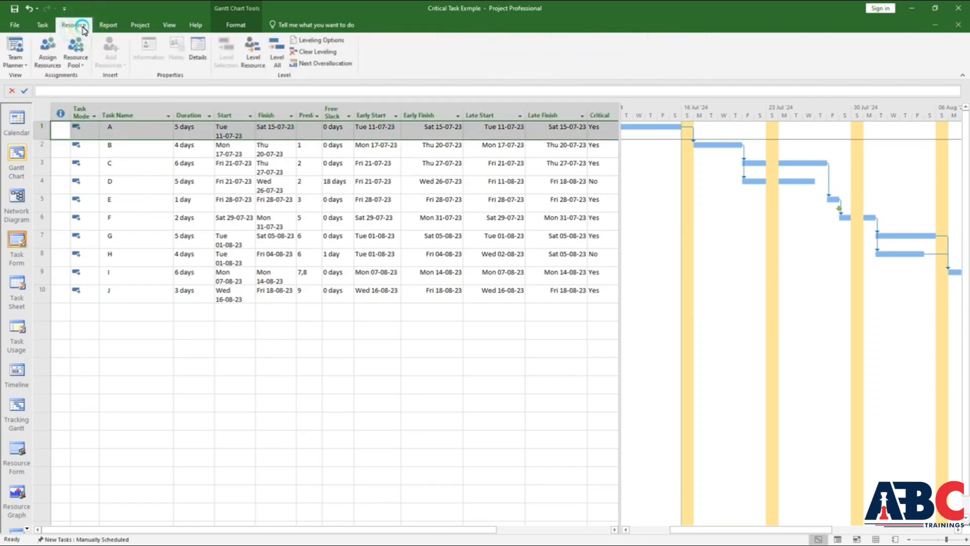
pyautogui.click(52, 55)
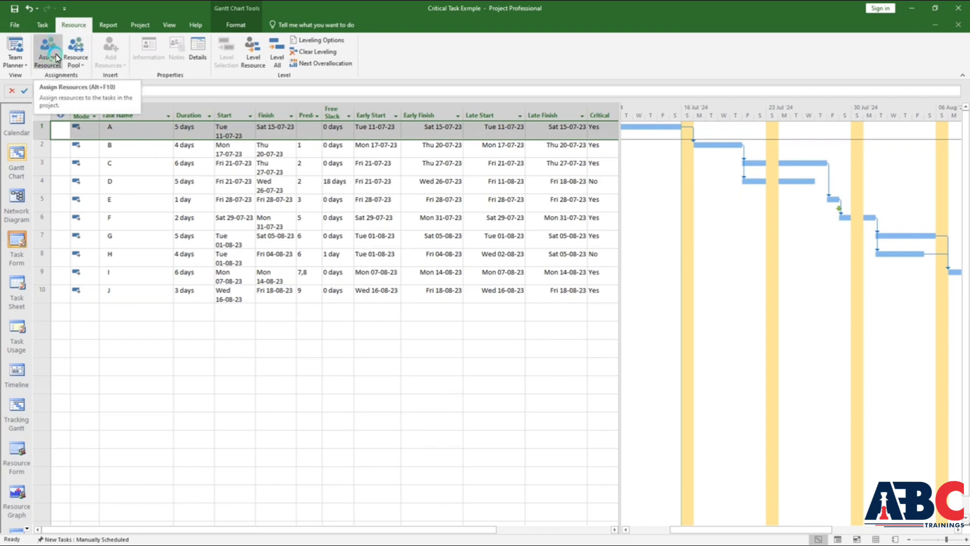
pyautogui.click(57, 55)
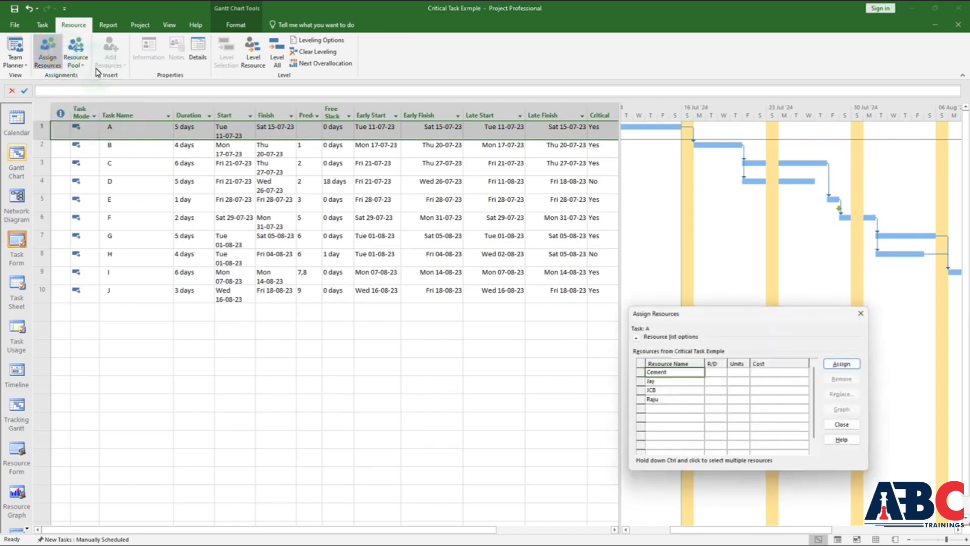
pyautogui.moveTo(687, 314); pyautogui.dragTo(621, 166)
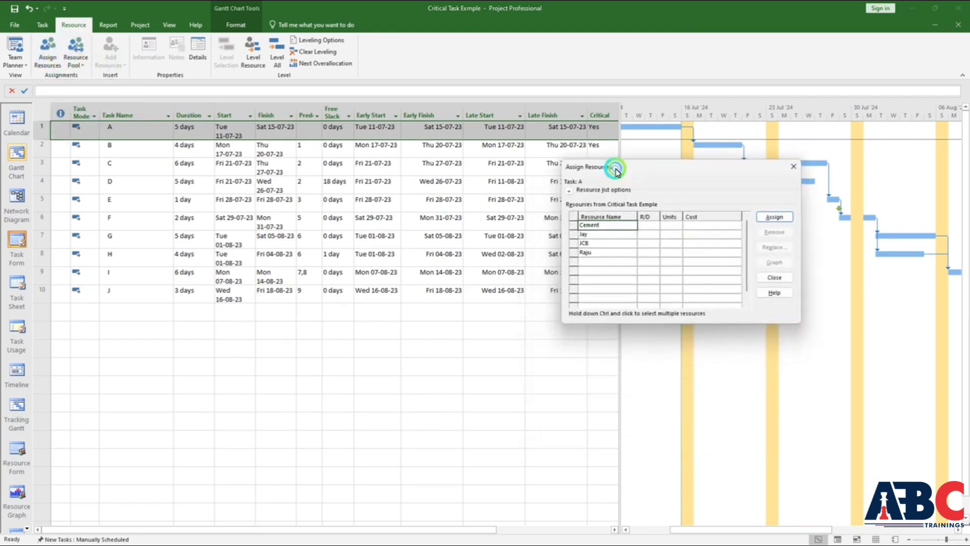
pyautogui.click(593, 224)
pyautogui.click(596, 247)
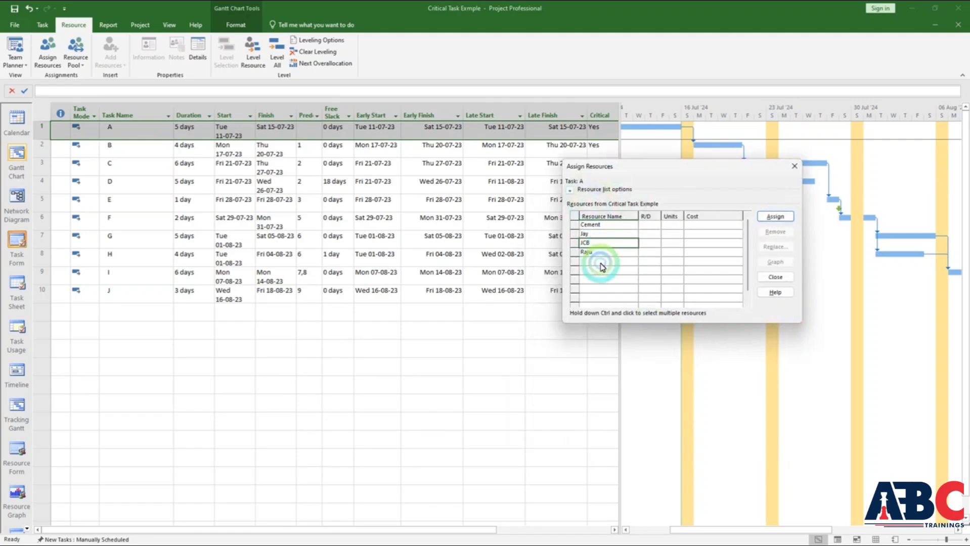
pyautogui.click(680, 232)
pyautogui.write('1')
pyautogui.click(676, 246)
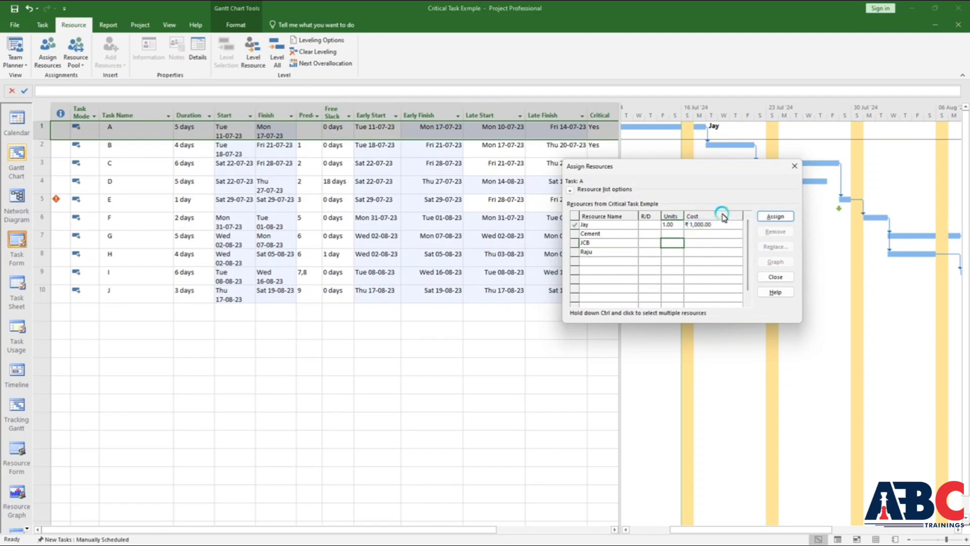
# Step: Assign the Cement resource to task A as well
pyautogui.click(597, 234)
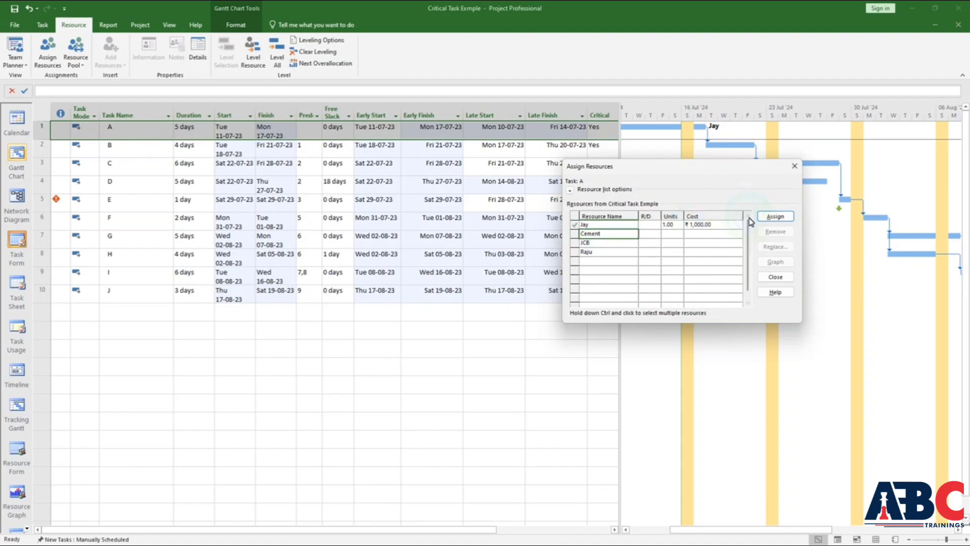
pyautogui.click(775, 217)
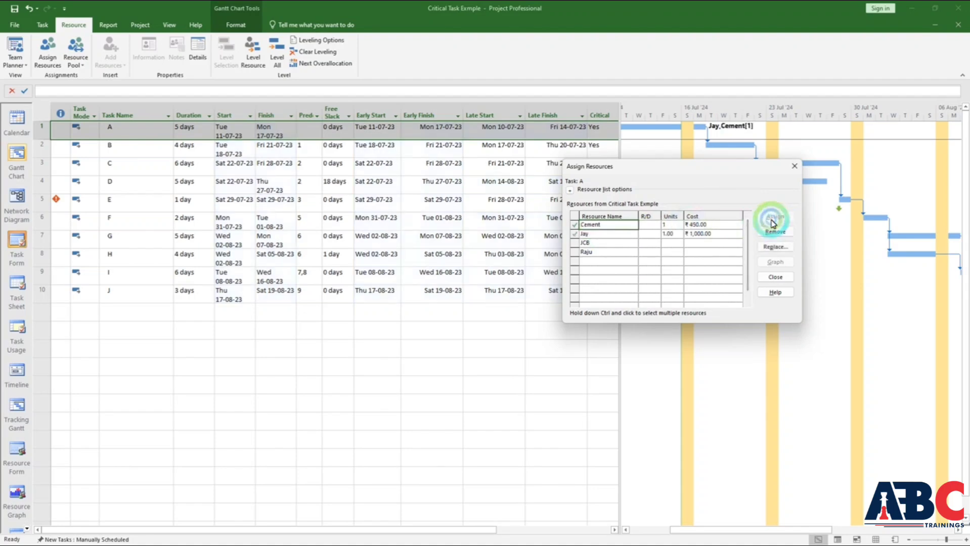
pyautogui.click(679, 235)
pyautogui.click(712, 235)
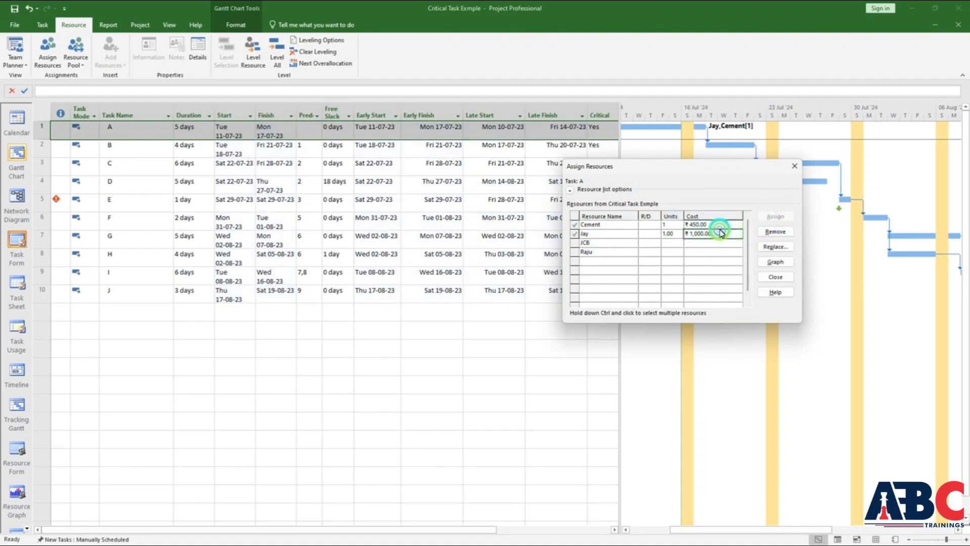
# Step: Examine Cement's cost rate table and the units and costs of the resources assigned to task A
pyautogui.click(722, 227)
pyautogui.doubleClick(723, 228)
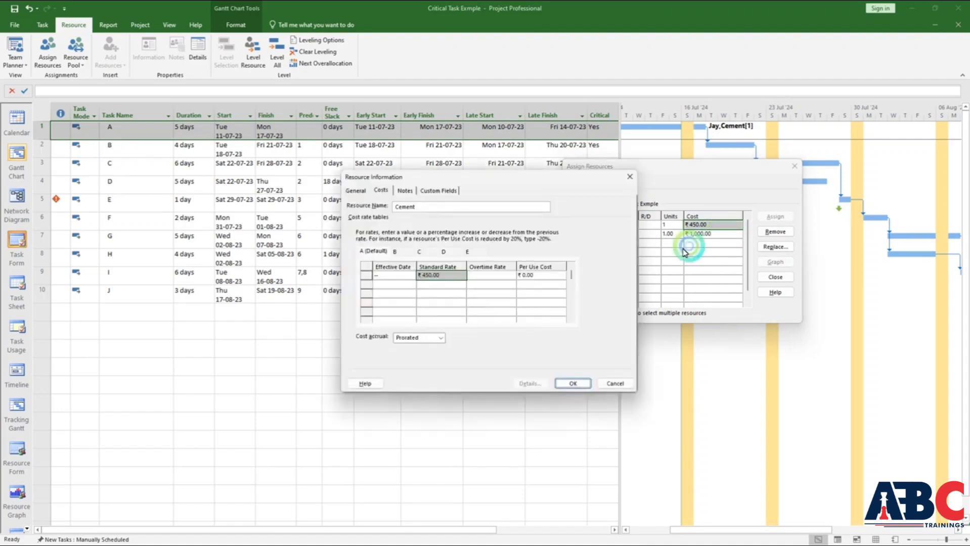
pyautogui.click(573, 383)
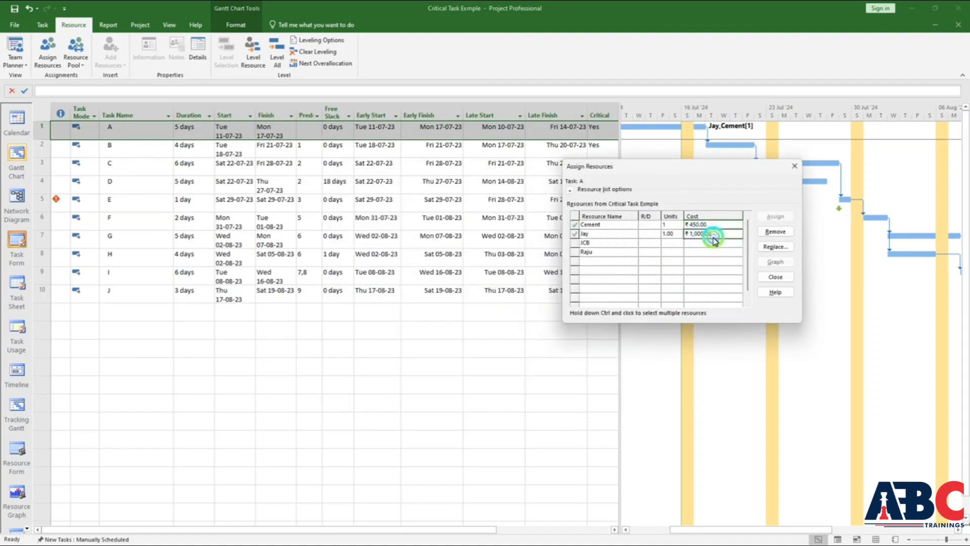
pyautogui.click(714, 235)
pyautogui.click(722, 244)
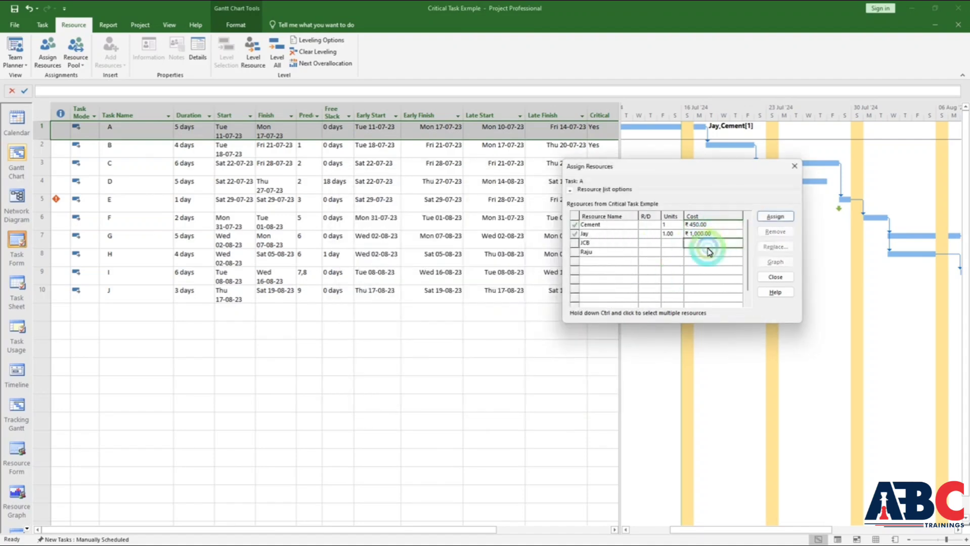
pyautogui.click(670, 234)
pyautogui.click(678, 234)
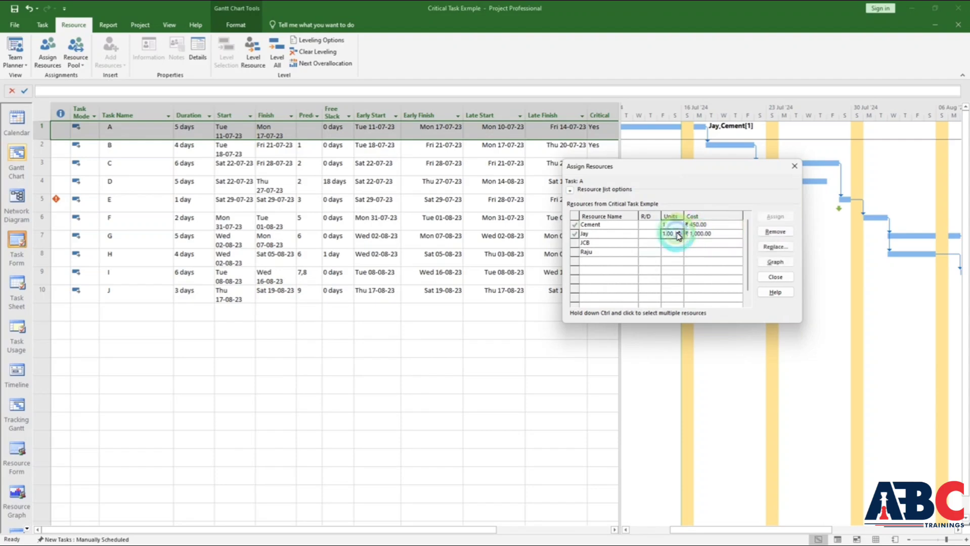
pyautogui.click(720, 224)
pyautogui.doubleClick(693, 226)
pyautogui.click(626, 177)
# Step: Try to replace Cement on task A with the last resource in the replacement list
pyautogui.click(616, 227)
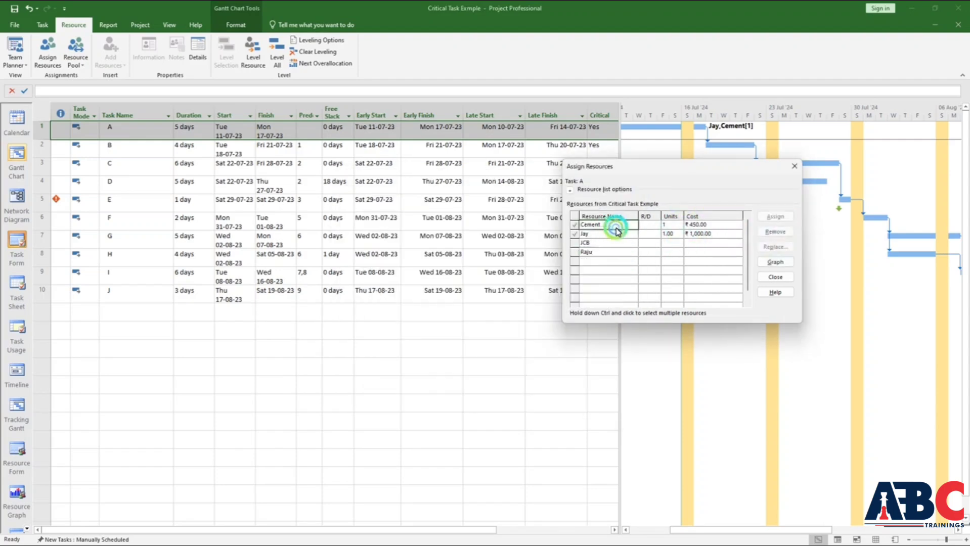
pyautogui.click(776, 246)
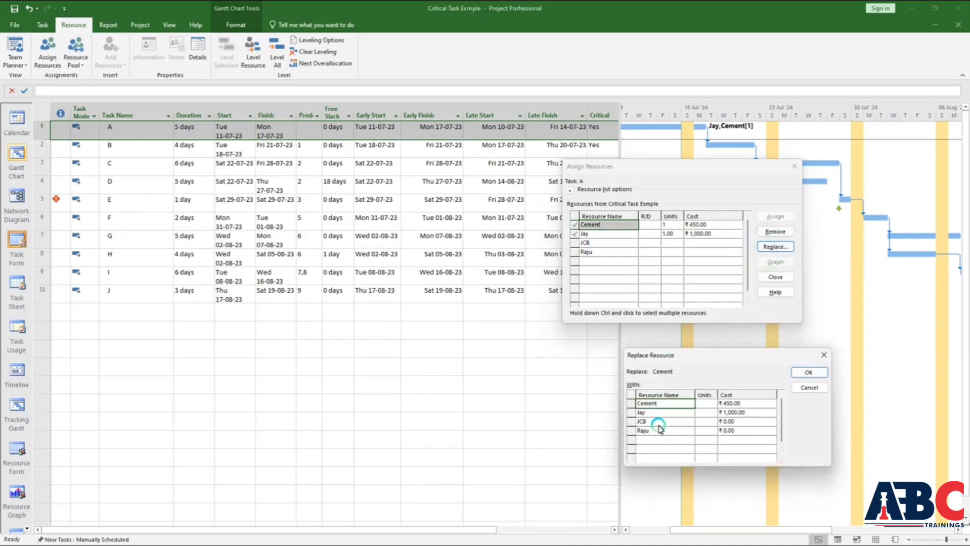
pyautogui.click(659, 428)
pyautogui.click(808, 373)
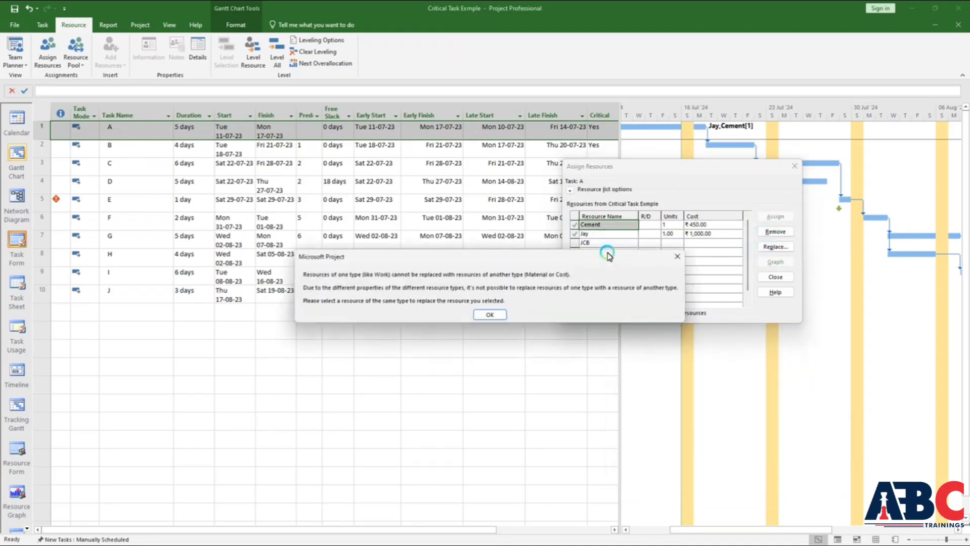
pyautogui.click(494, 309)
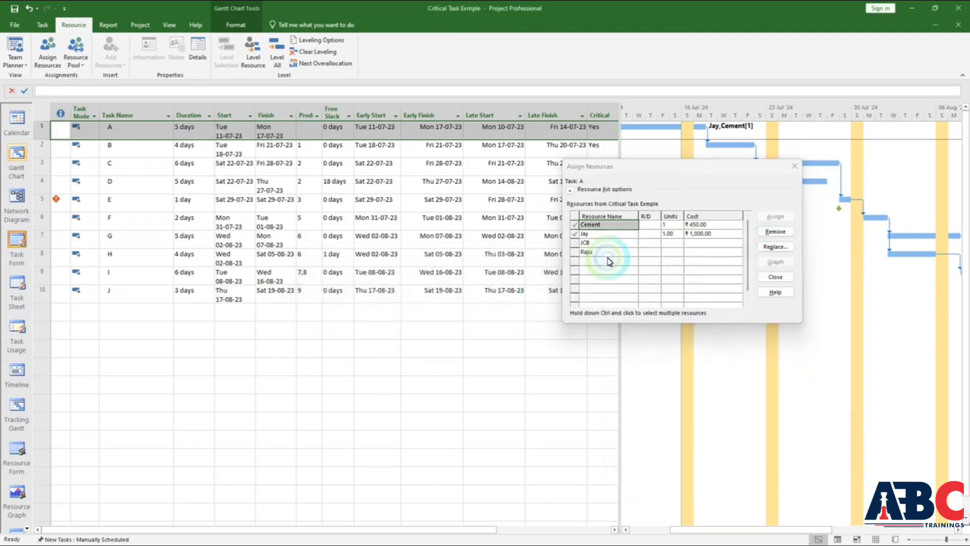
# Step: Finish assigning resources to task A and close the Assign Resources dialog
pyautogui.click(610, 226)
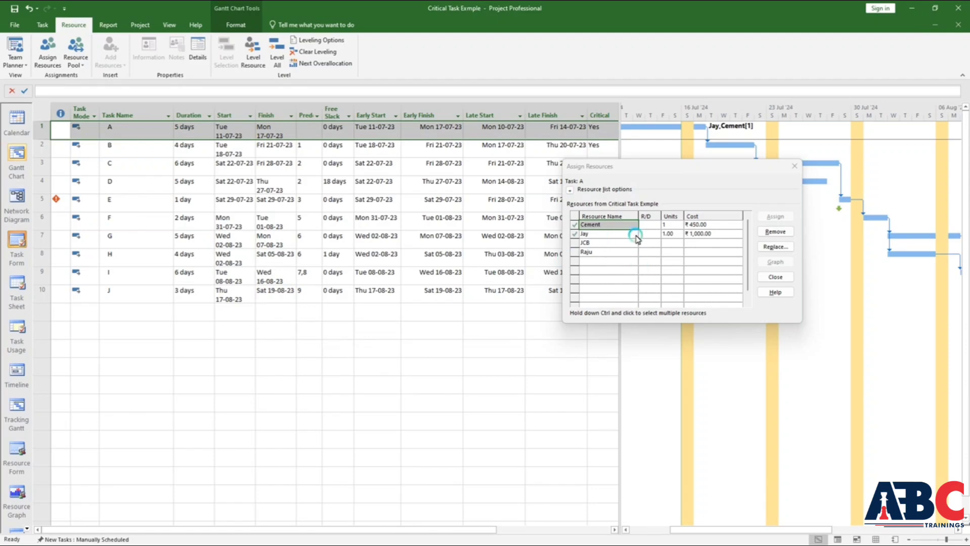
pyautogui.click(642, 252)
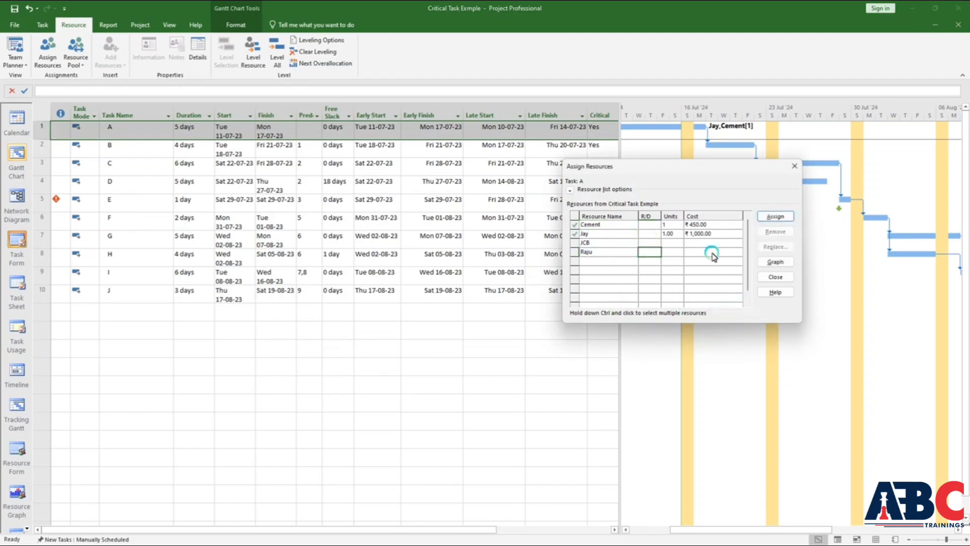
pyautogui.click(791, 169)
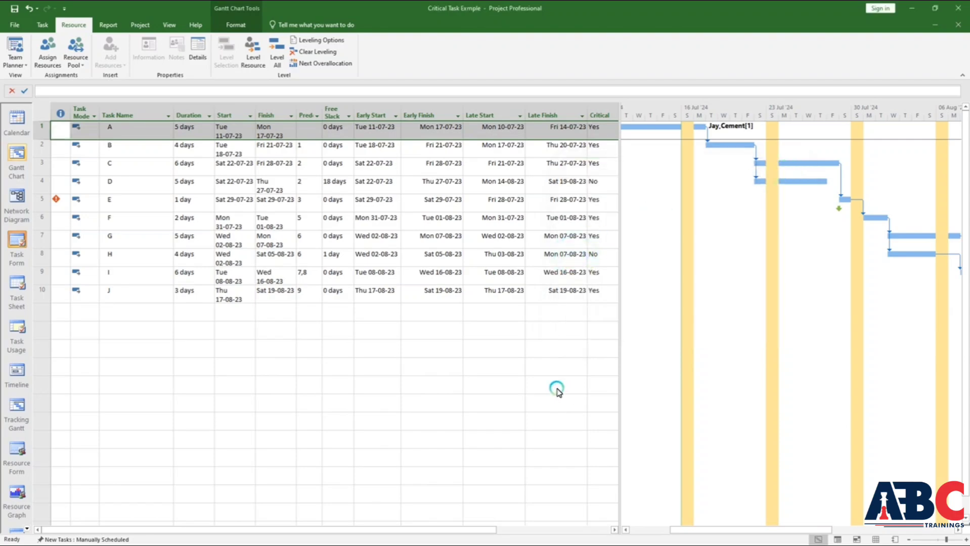
# Step: Add the last available resource to task B through its task information
pyautogui.click(137, 146)
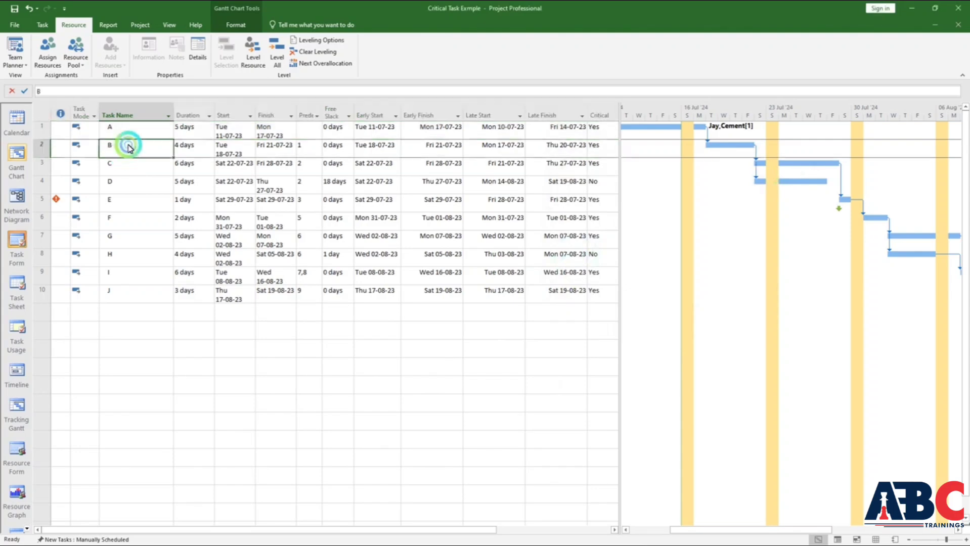
pyautogui.doubleClick(141, 150)
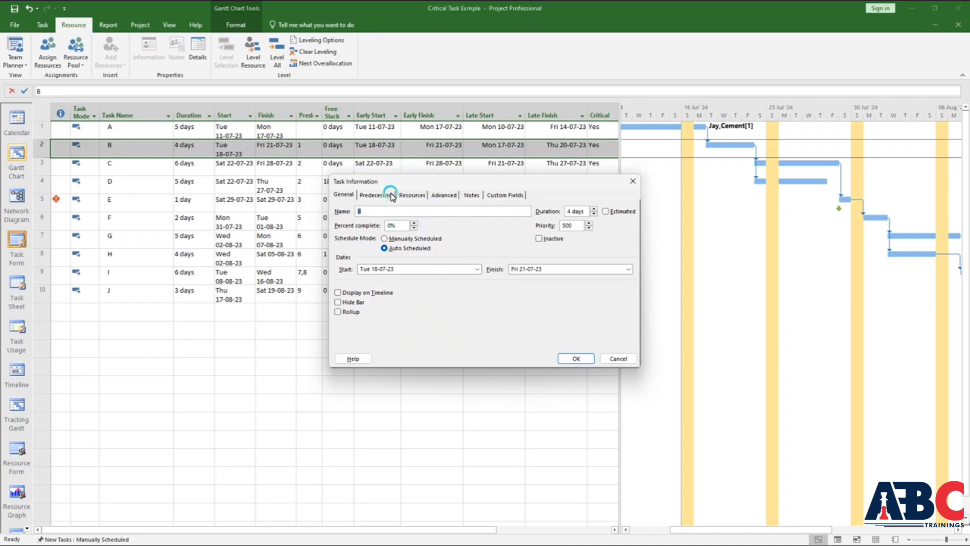
pyautogui.click(410, 198)
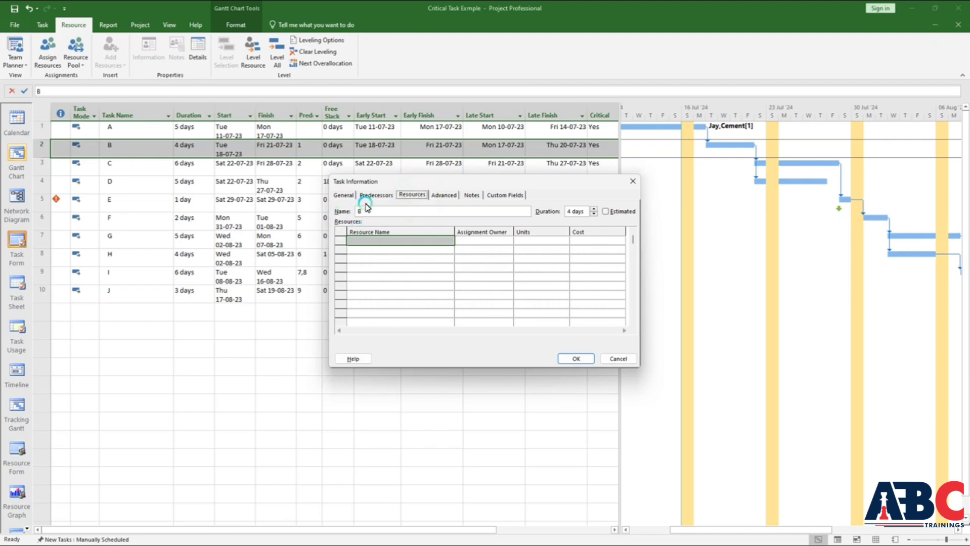
pyautogui.click(445, 244)
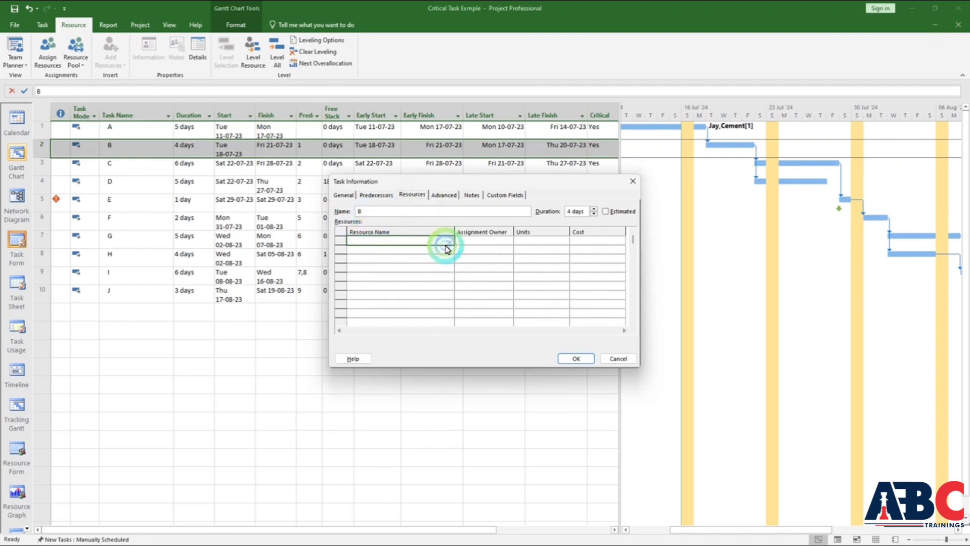
pyautogui.click(449, 242)
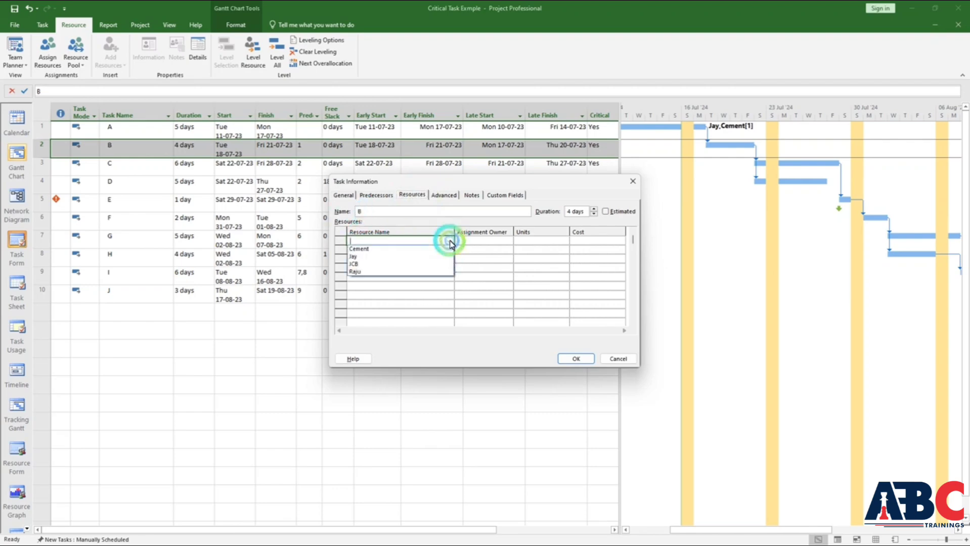
pyautogui.click(381, 272)
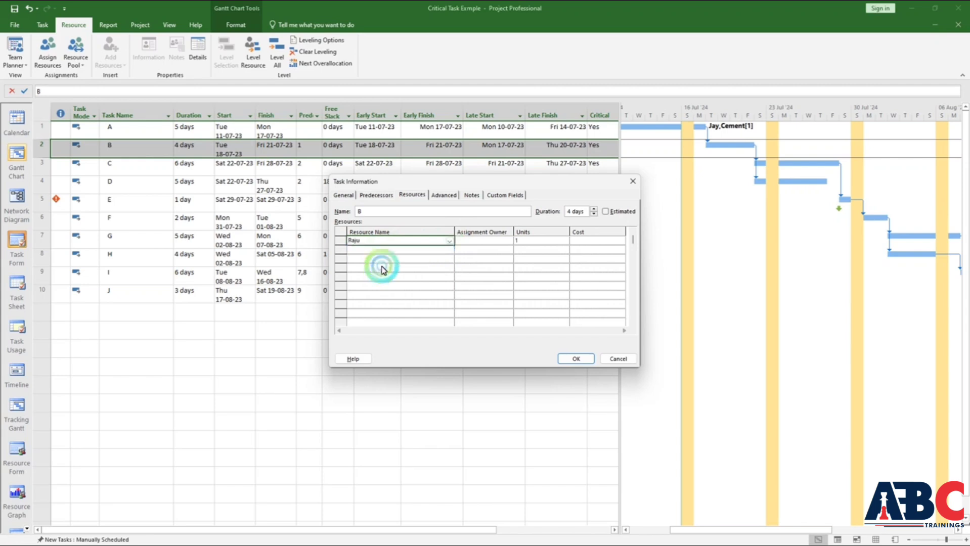
# Step: Set the assigned resource's units on task B to 2 and confirm the task information
pyautogui.click(479, 246)
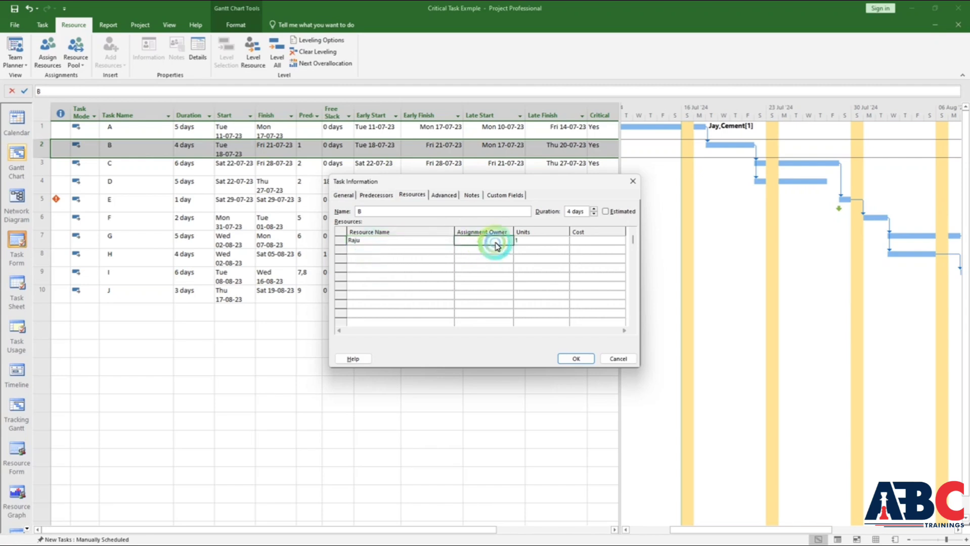
pyautogui.click(526, 243)
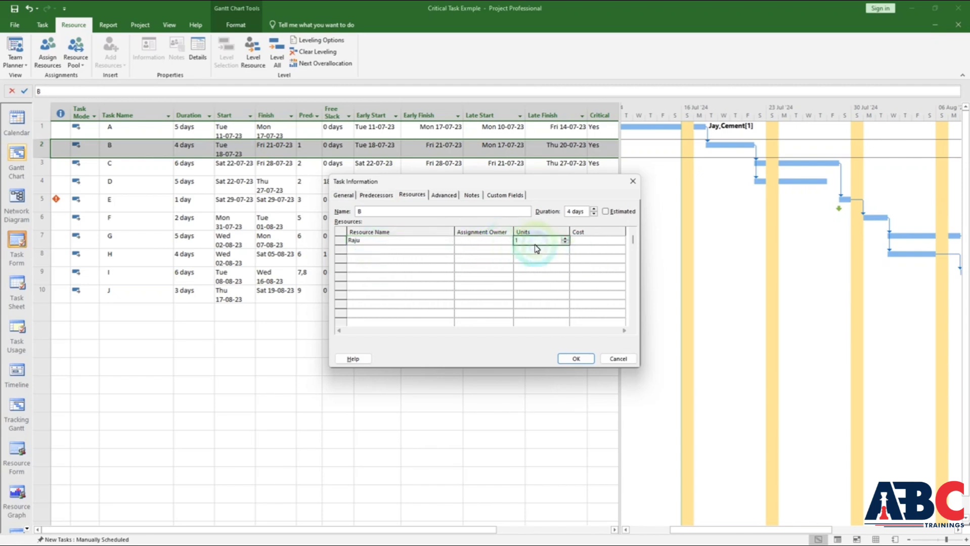
pyautogui.click(551, 245)
pyautogui.click(565, 240)
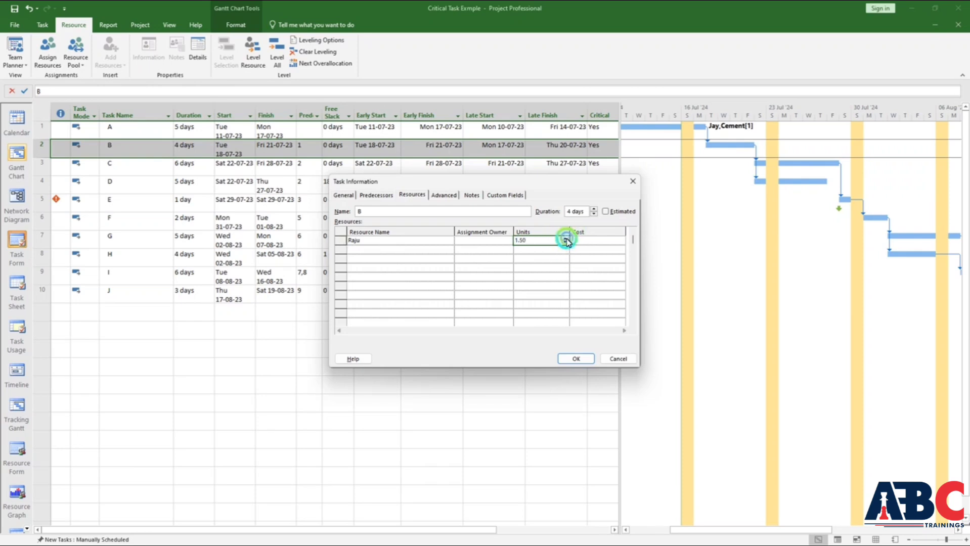
pyautogui.click(565, 238)
pyautogui.click(570, 359)
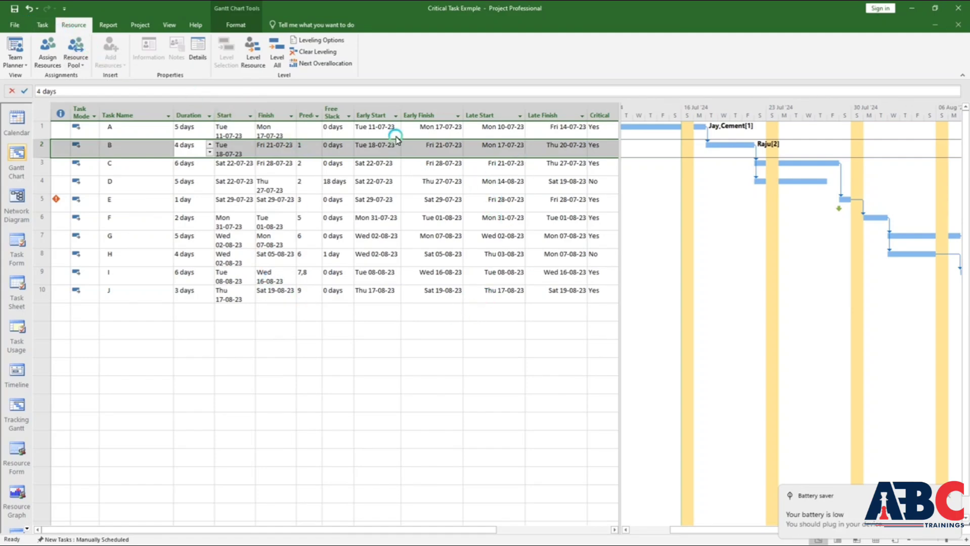
# Step: Widen the task table and add a Resource Names column after the Critical column
pyautogui.click(369, 116)
pyautogui.click(425, 115)
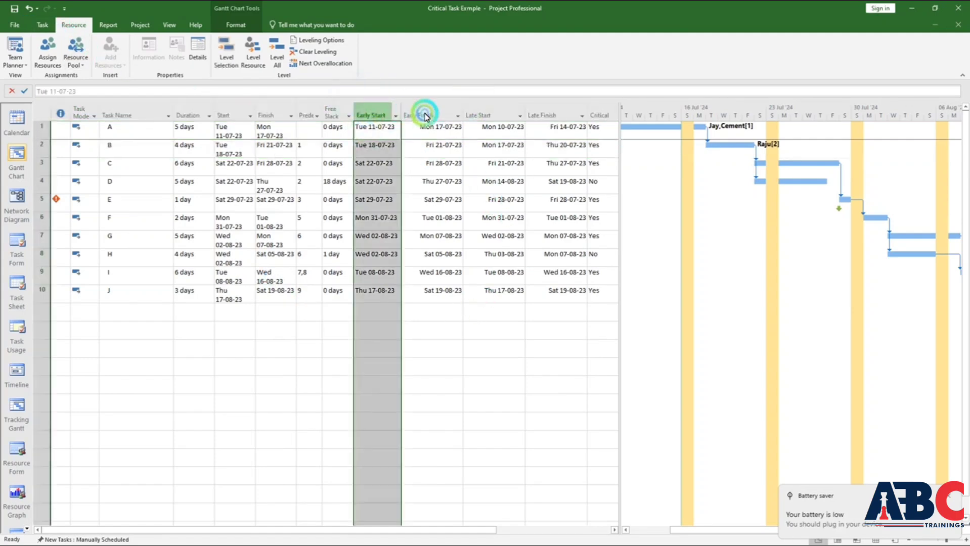
pyautogui.moveTo(619, 112); pyautogui.dragTo(686, 116)
pyautogui.click(628, 116)
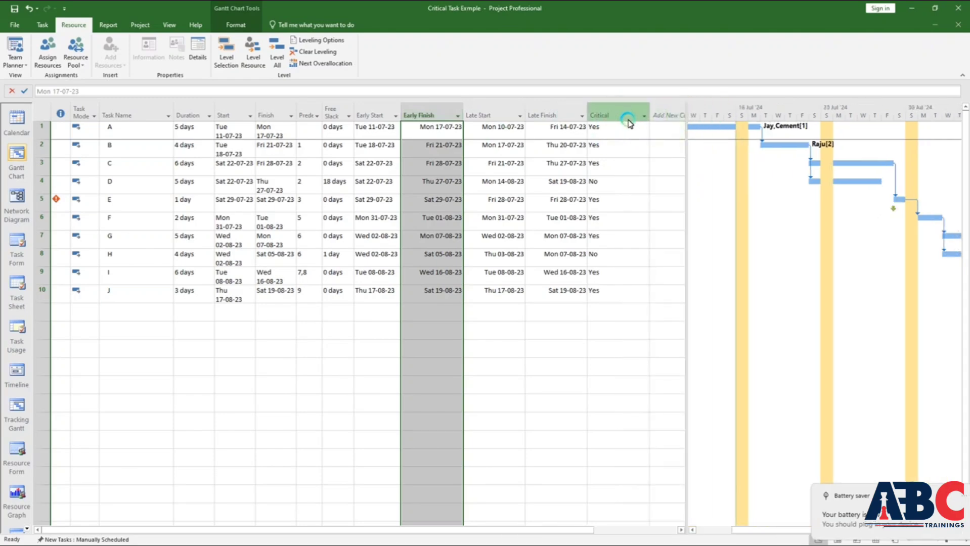
pyautogui.click(644, 116)
pyautogui.click(664, 115)
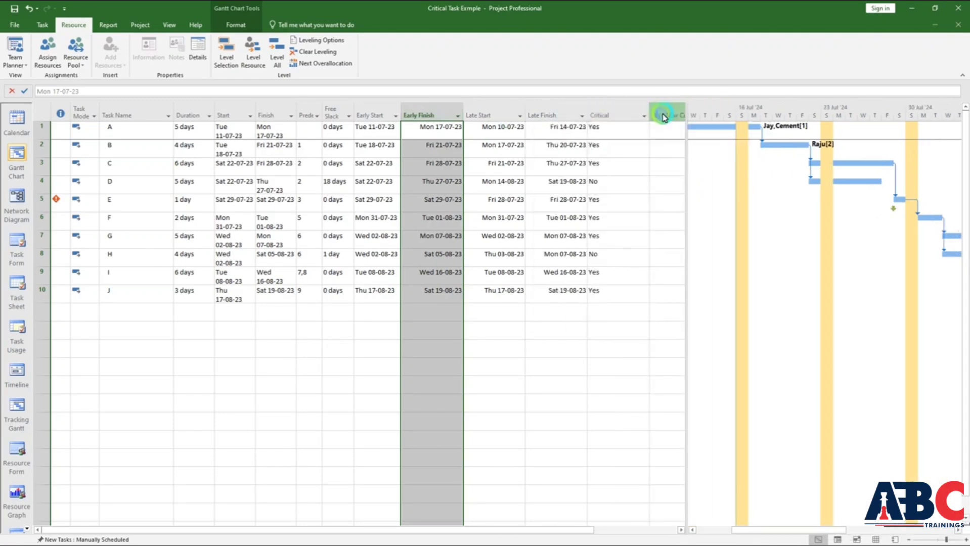
pyautogui.click(645, 156)
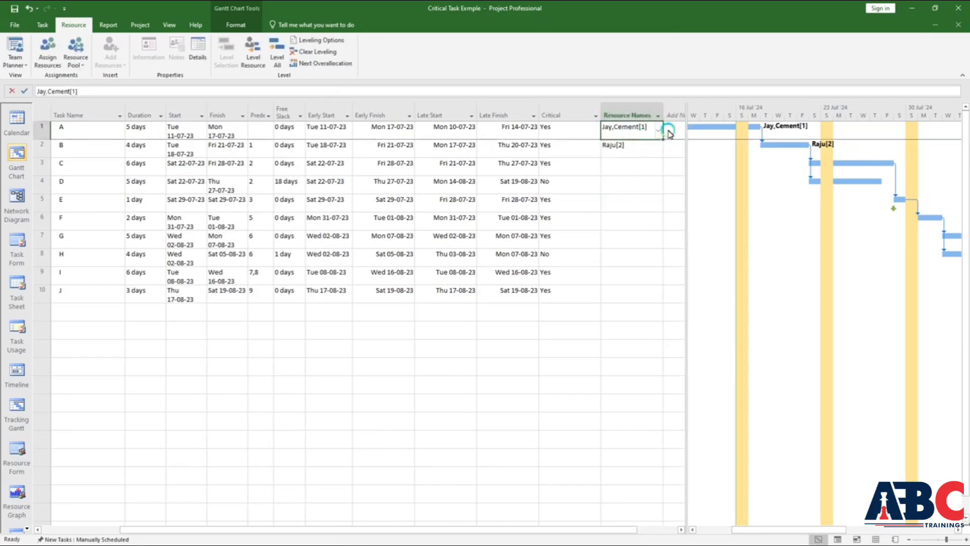
# Step: Assign task C the work resource listed directly after Cement, together with JCB, through the Resource Names column
pyautogui.click(647, 152)
pyautogui.click(649, 167)
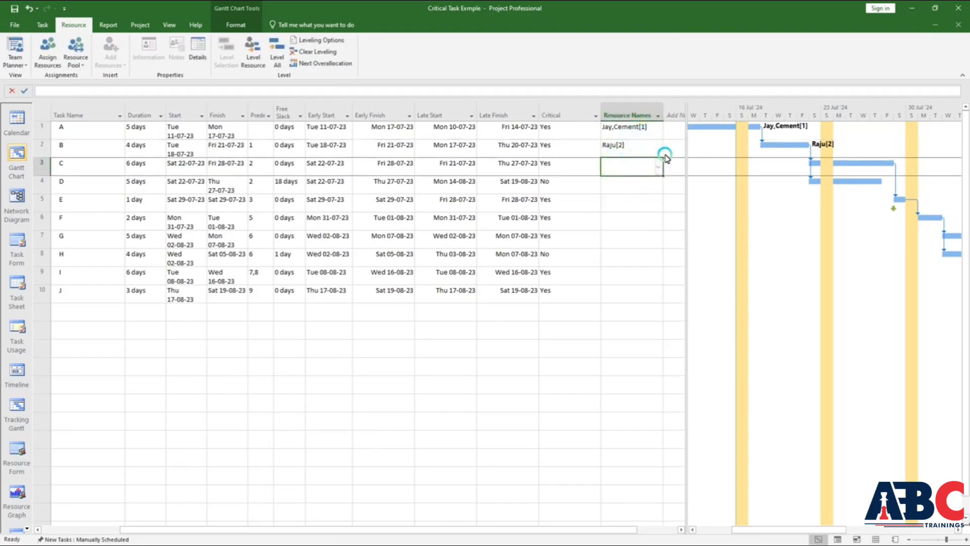
pyautogui.click(658, 170)
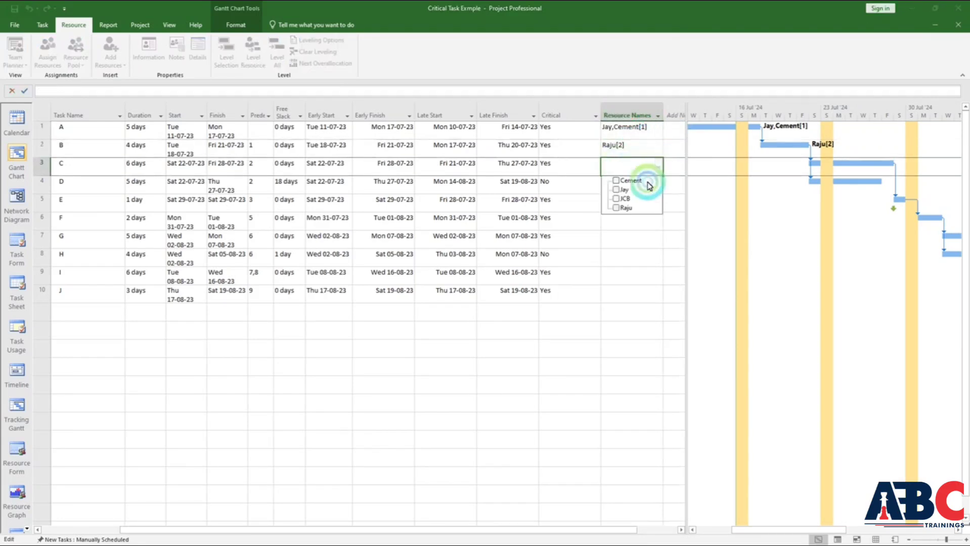
pyautogui.click(623, 195)
pyautogui.click(618, 192)
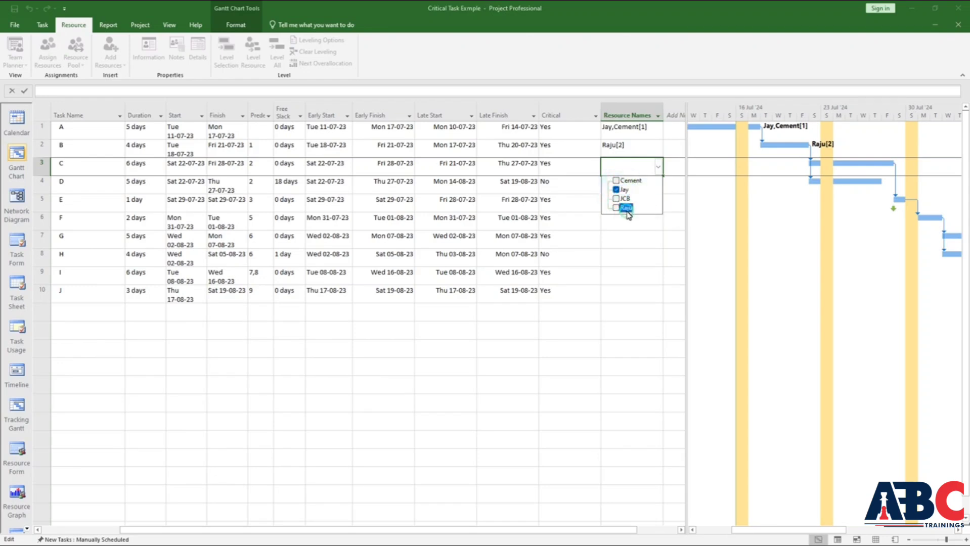
pyautogui.click(676, 202)
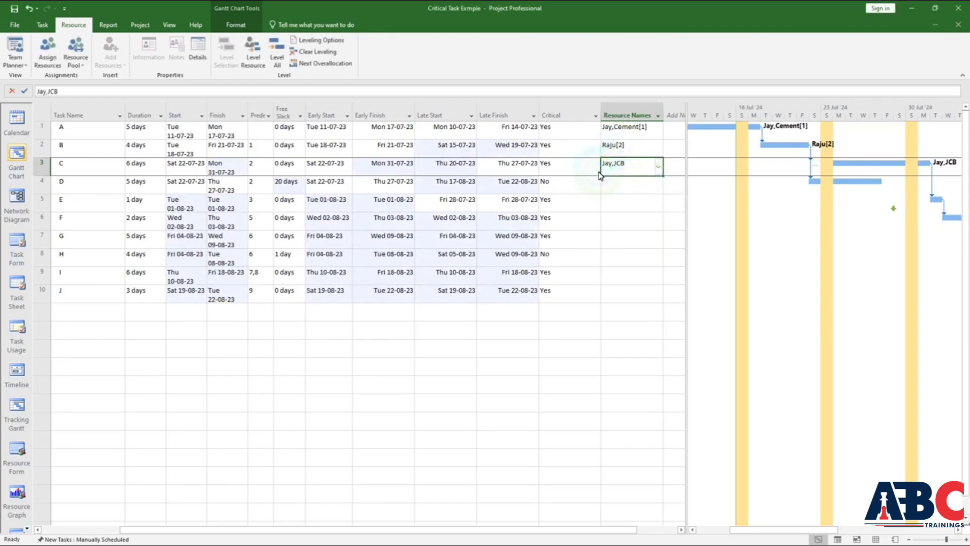
pyautogui.press('Return')
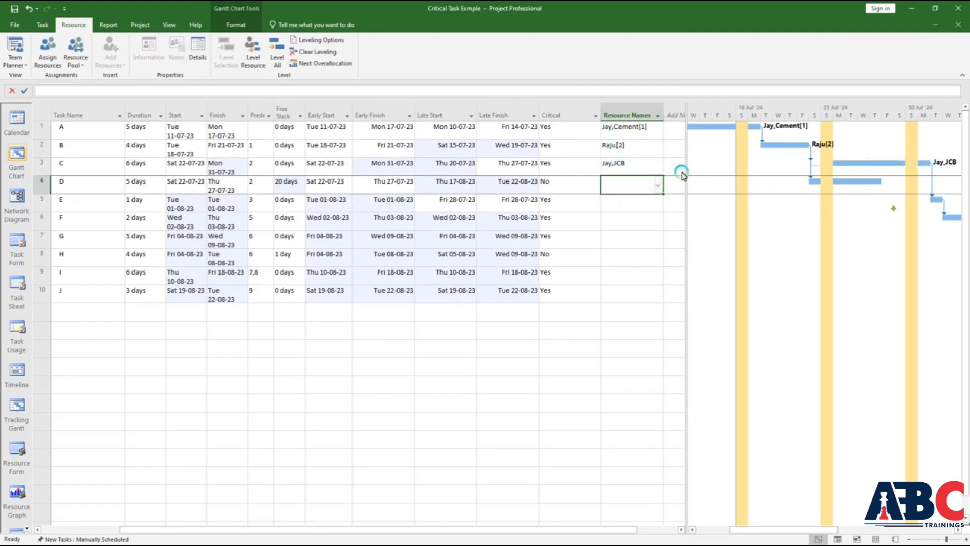
# Step: Show the split task form for task D and add the last available resource to its resource list
pyautogui.rightClick(780, 271)
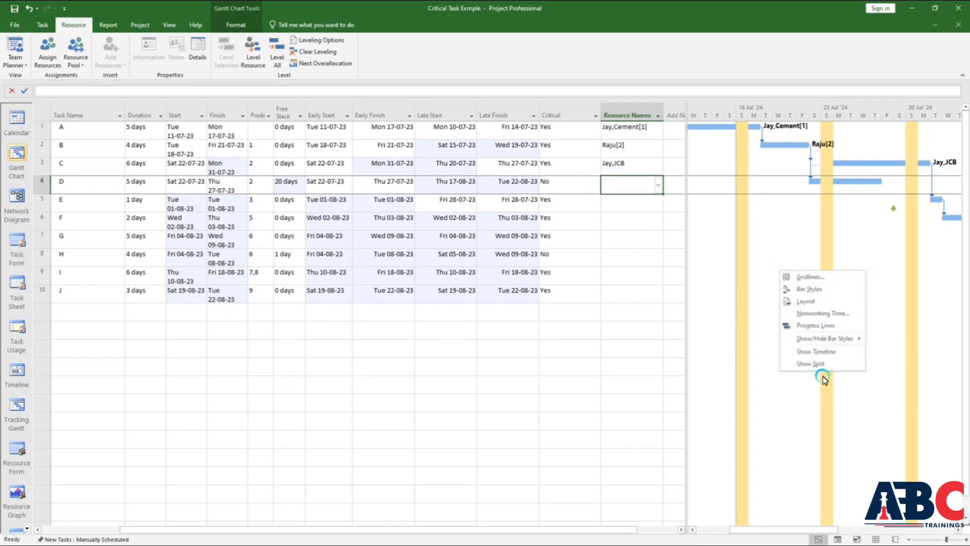
pyautogui.click(812, 364)
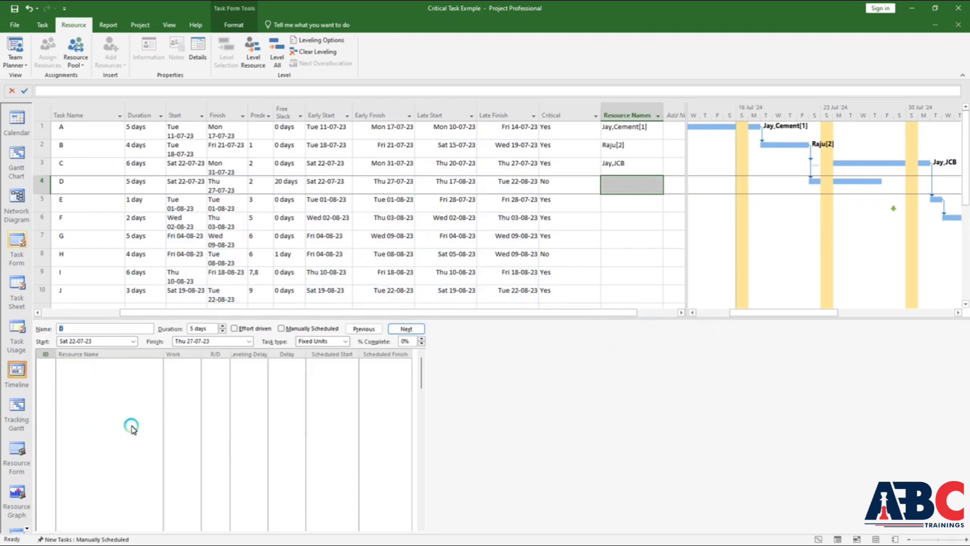
pyautogui.click(76, 363)
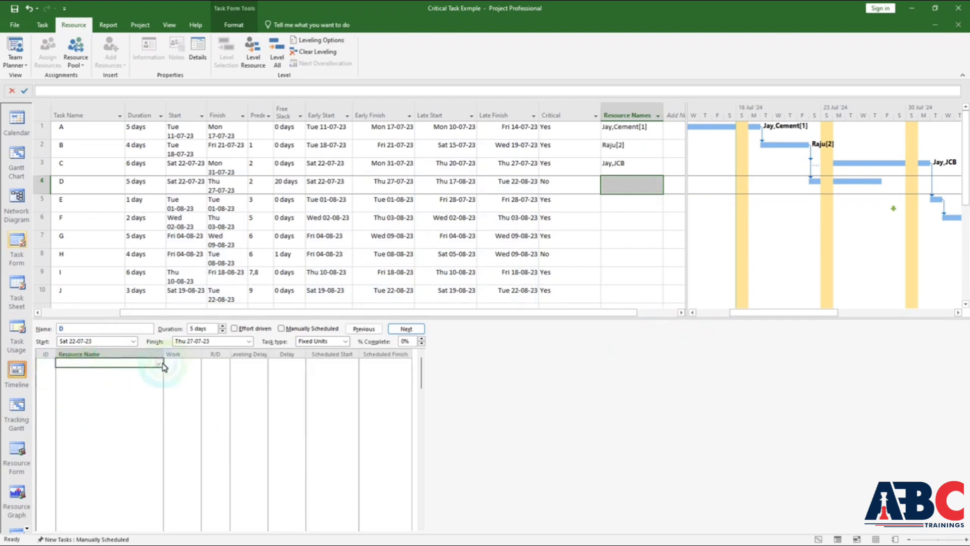
pyautogui.click(158, 367)
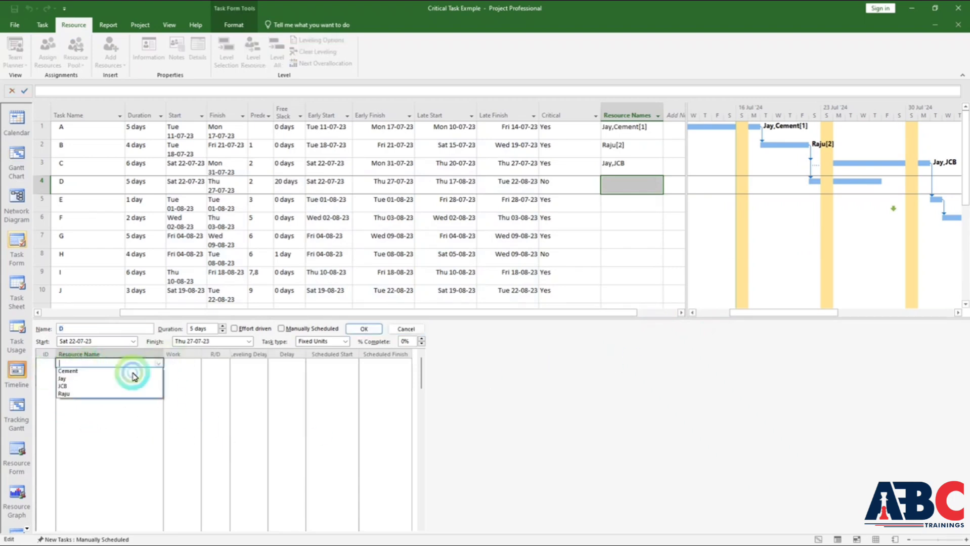
pyautogui.click(102, 394)
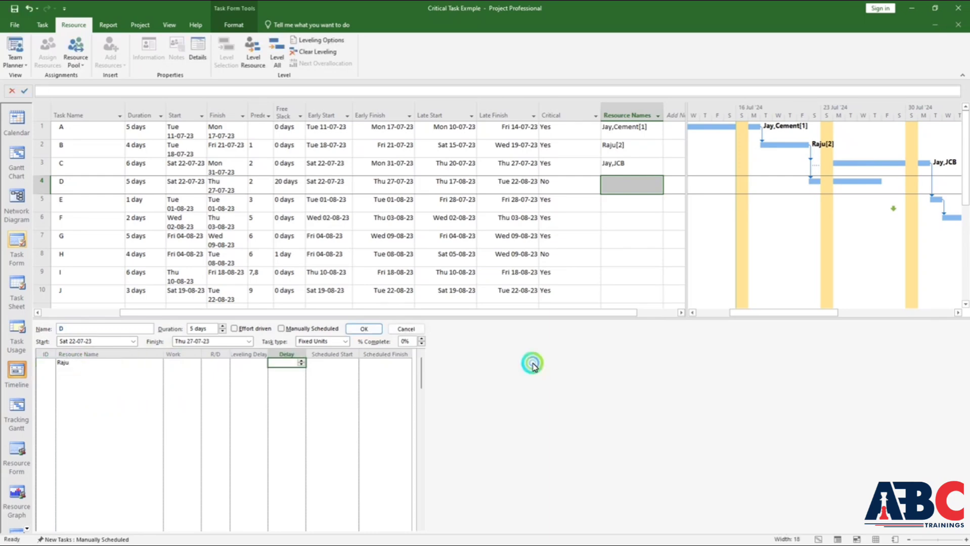
# Step: Confirm task D's assignment and switch the task form details to Resources & Predecessors
pyautogui.rightClick(359, 387)
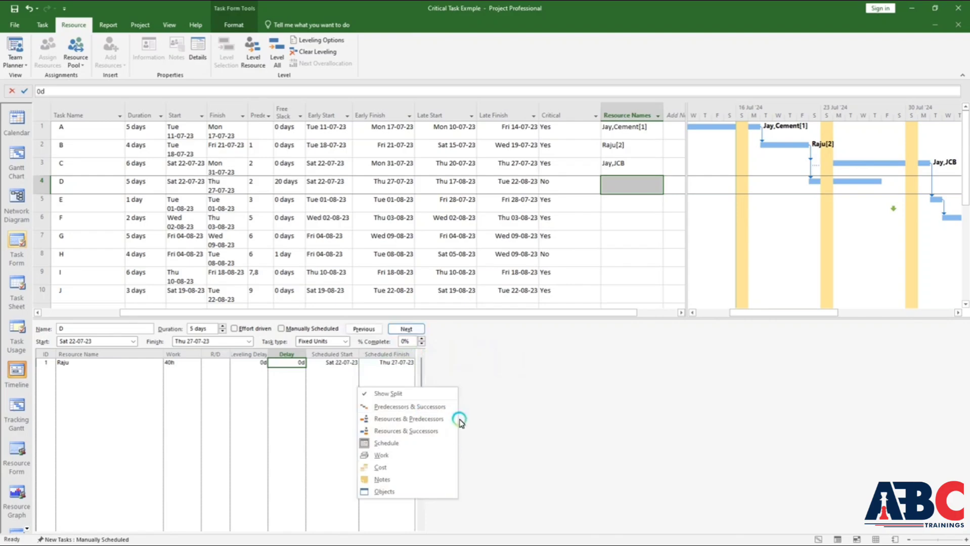
pyautogui.click(404, 420)
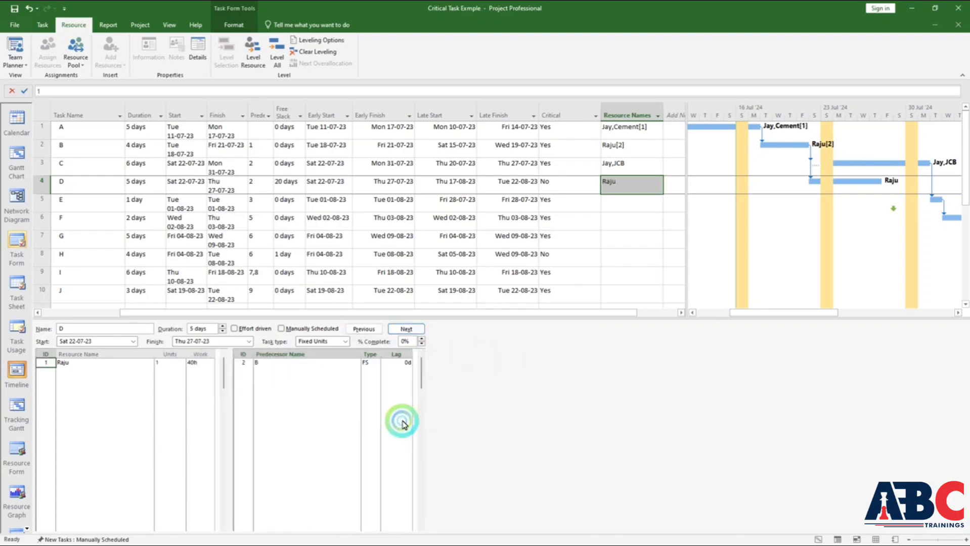
pyautogui.click(148, 383)
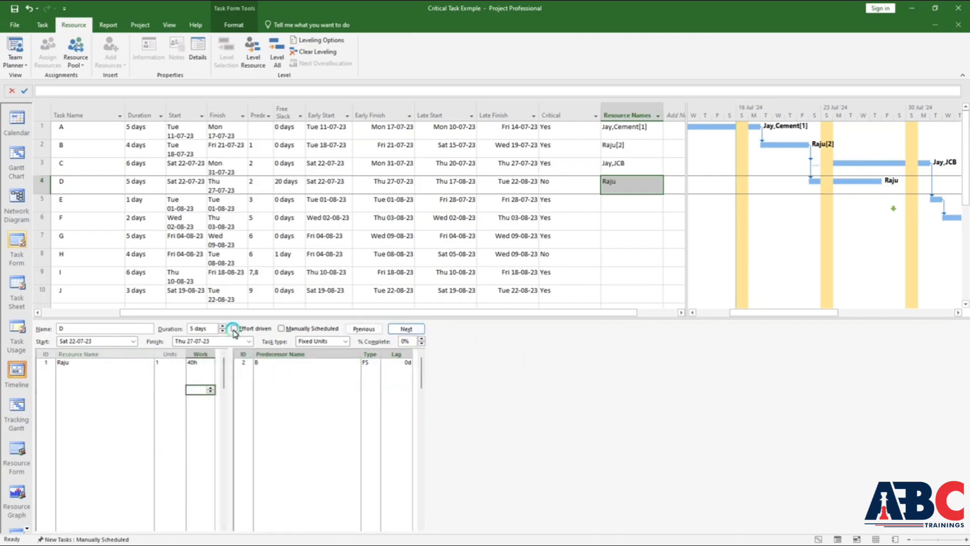
pyautogui.click(724, 141)
pyautogui.click(657, 185)
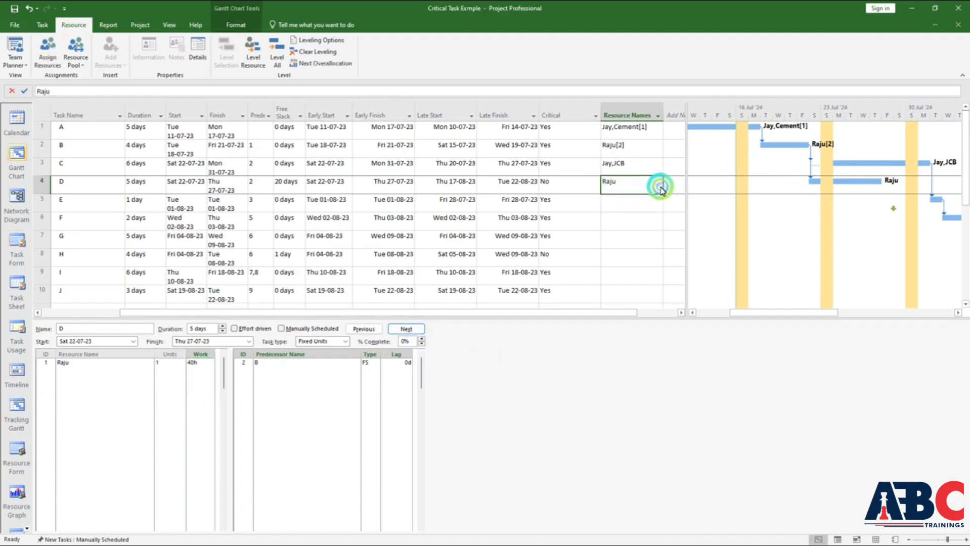
# Step: Assign the Cement resource to task E through the split task form and confirm it
pyautogui.click(61, 200)
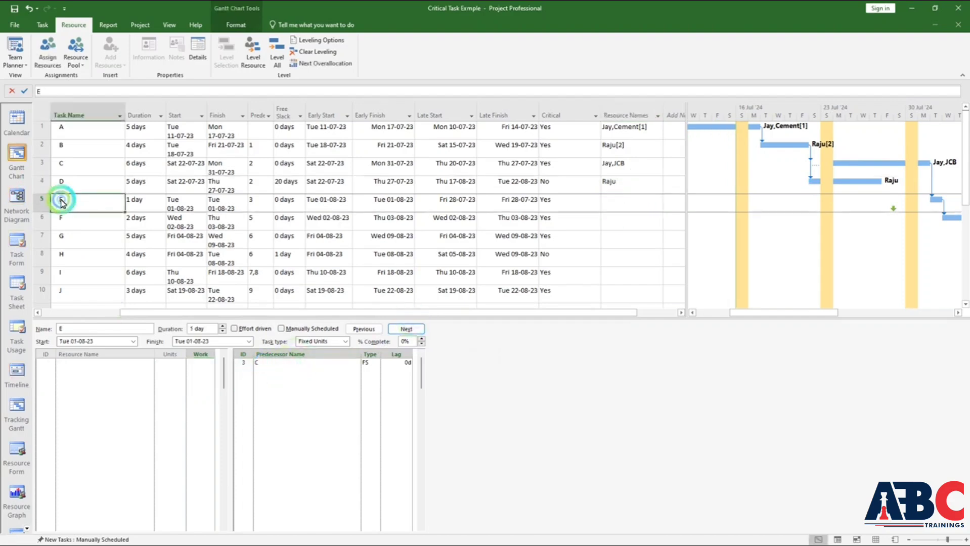
pyautogui.click(79, 363)
pyautogui.click(139, 364)
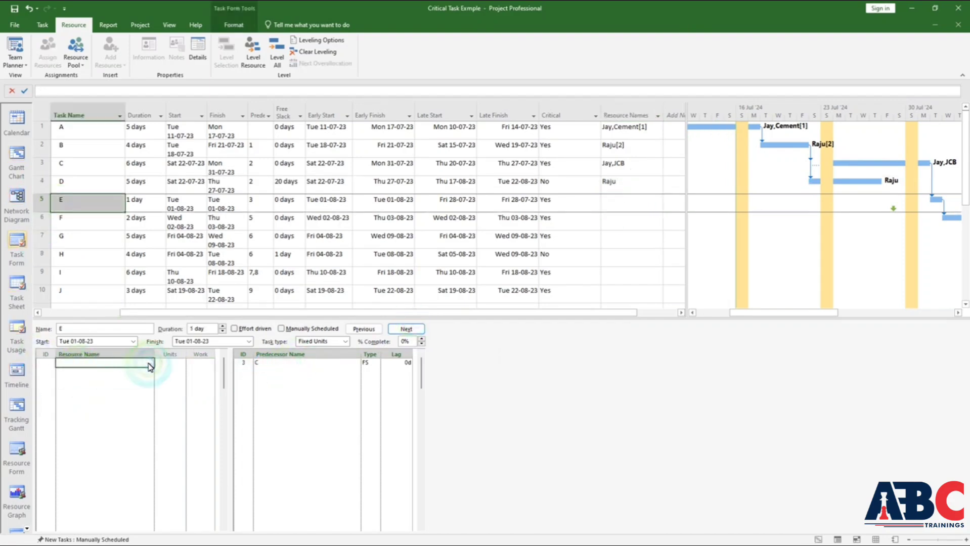
pyautogui.click(150, 363)
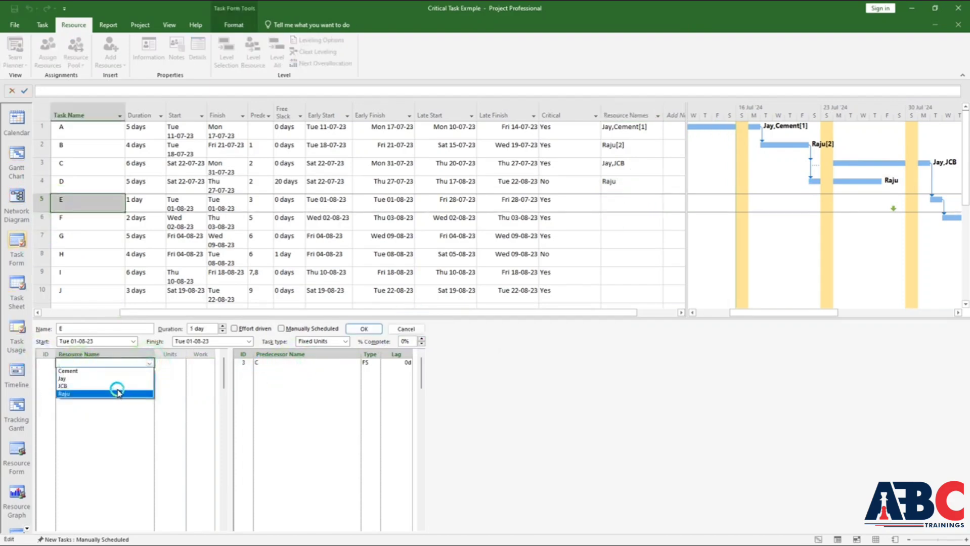
pyautogui.click(76, 372)
pyautogui.click(389, 392)
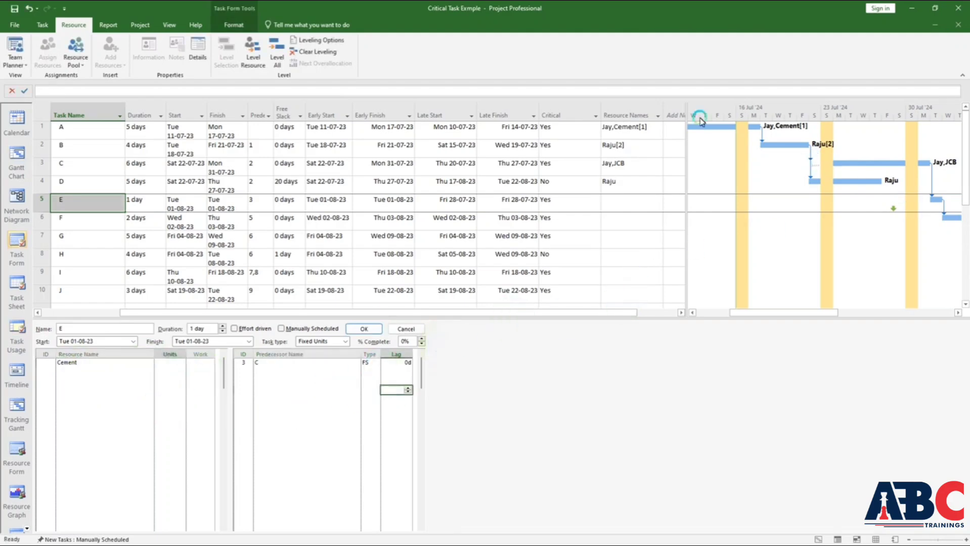
pyautogui.click(787, 314)
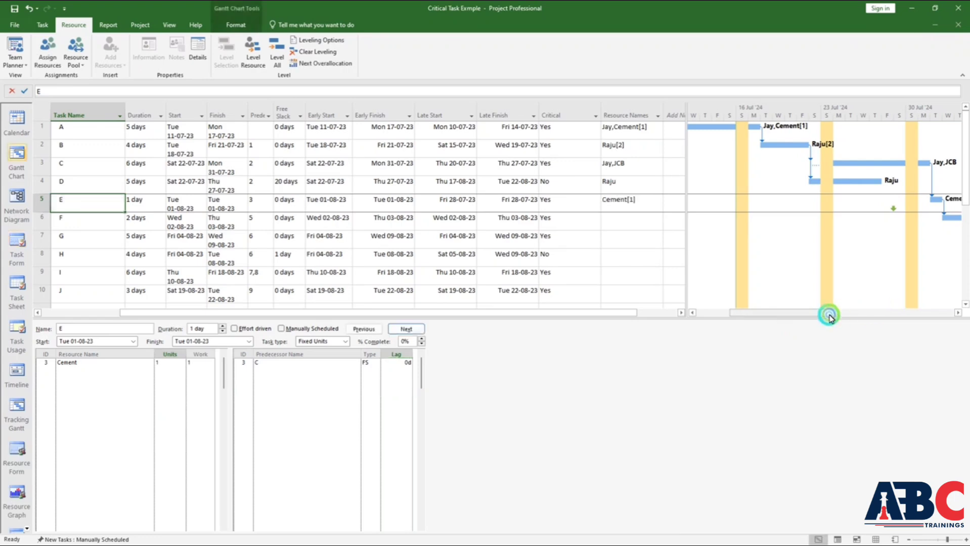
pyautogui.moveTo(829, 316); pyautogui.dragTo(857, 312)
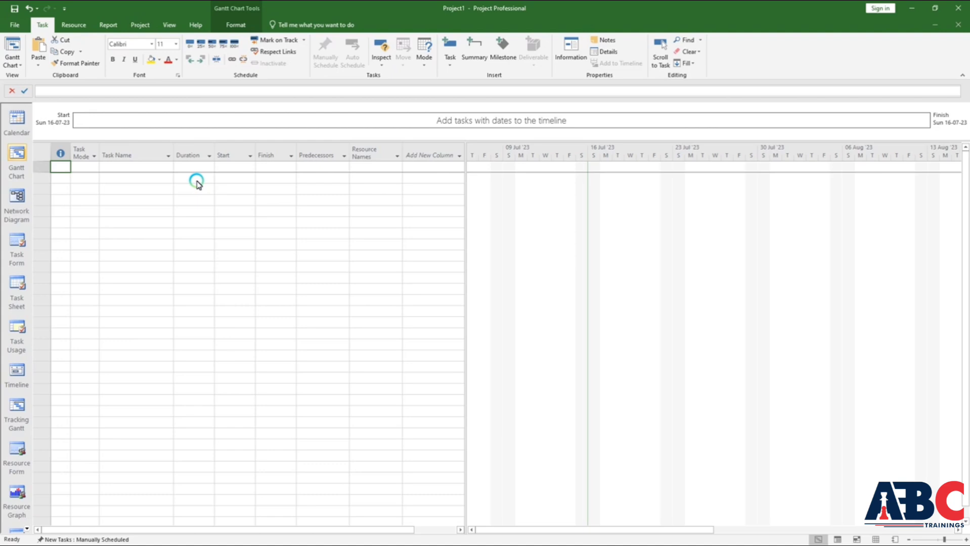
# Step: Select the 8 Hr Calender in the new blank project's Change Working Time settings and confirm
pyautogui.click(141, 25)
pyautogui.click(234, 57)
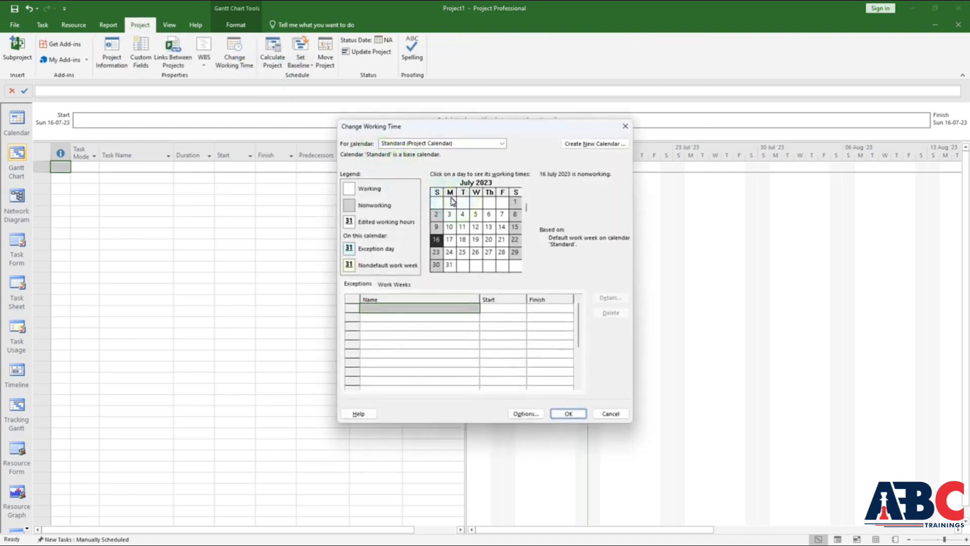
pyautogui.click(449, 143)
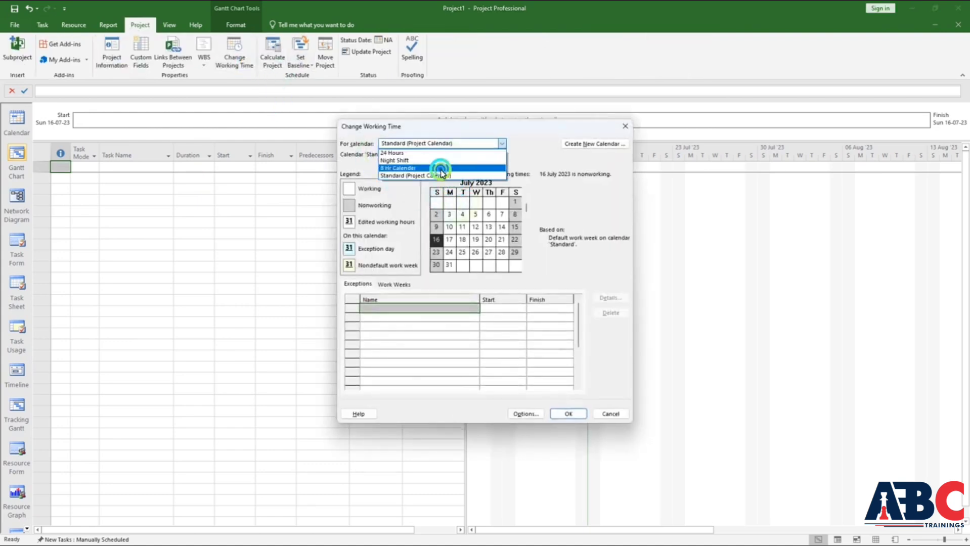
pyautogui.click(441, 168)
pyautogui.click(564, 414)
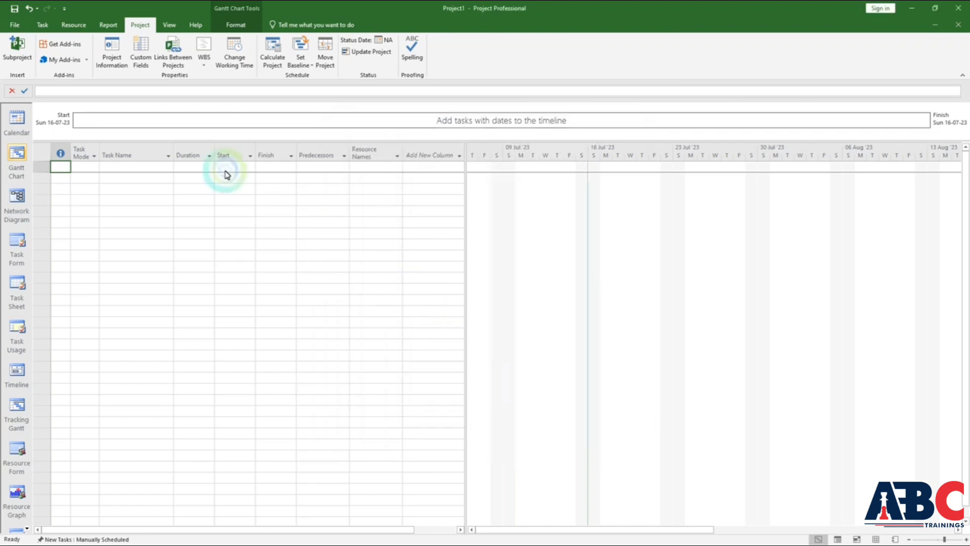
# Step: Set the project information to the 8 Hr Calender with a start date of Fri 28-07-2023, scheduled from the project start date
pyautogui.click(114, 53)
pyautogui.click(563, 215)
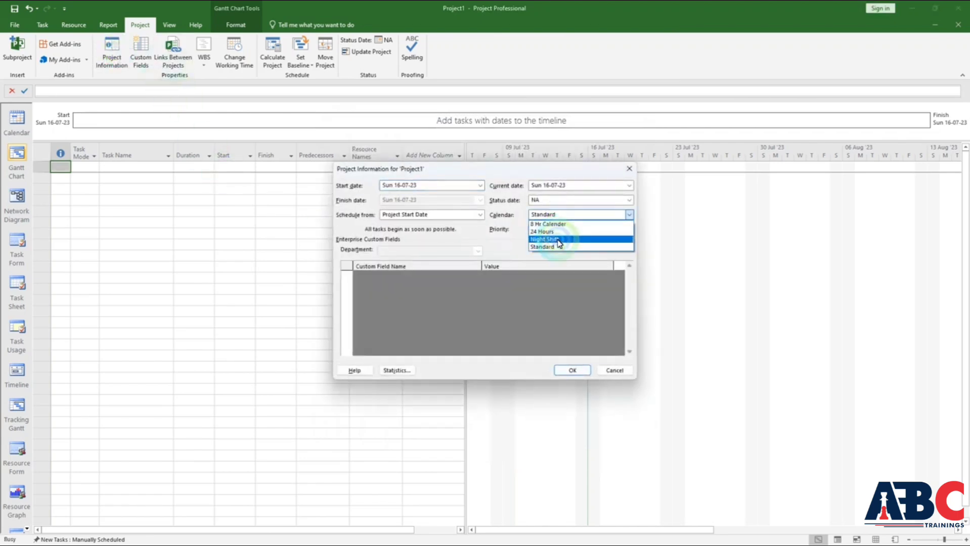
pyautogui.click(555, 225)
pyautogui.click(465, 186)
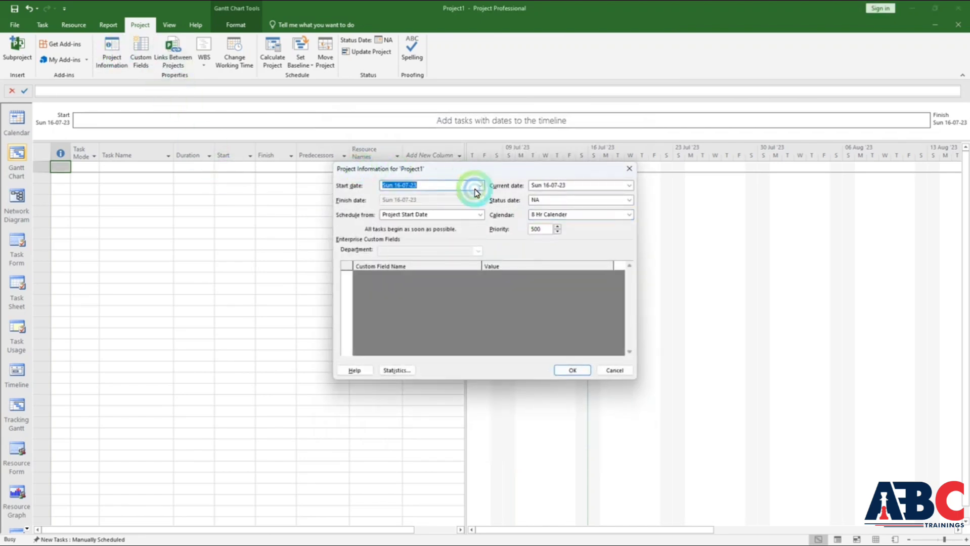
pyautogui.click(479, 186)
pyautogui.click(463, 247)
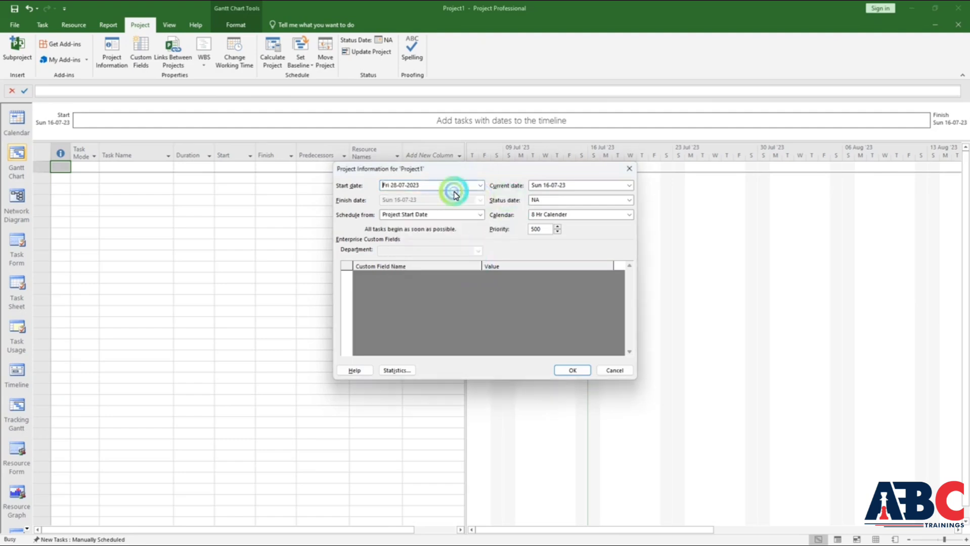
pyautogui.click(466, 216)
pyautogui.click(458, 222)
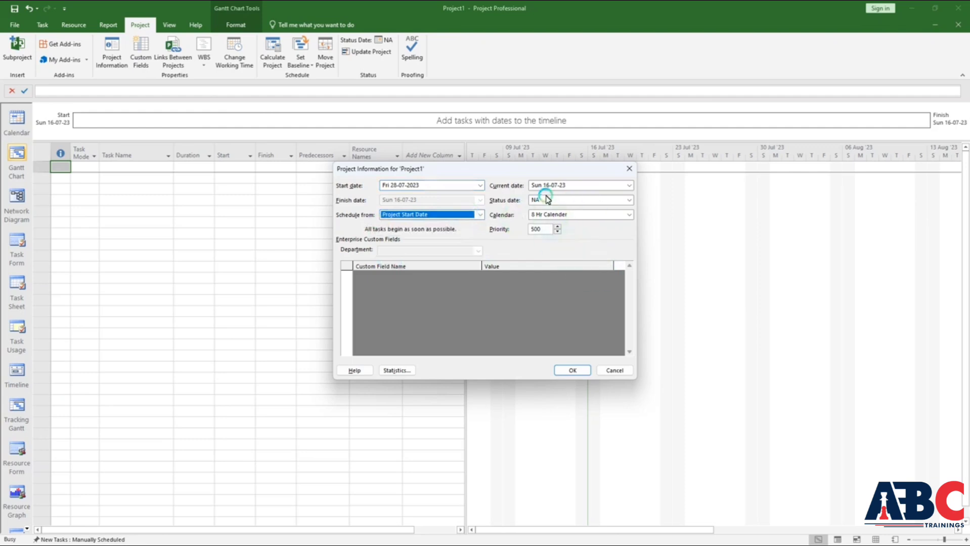
pyautogui.click(577, 371)
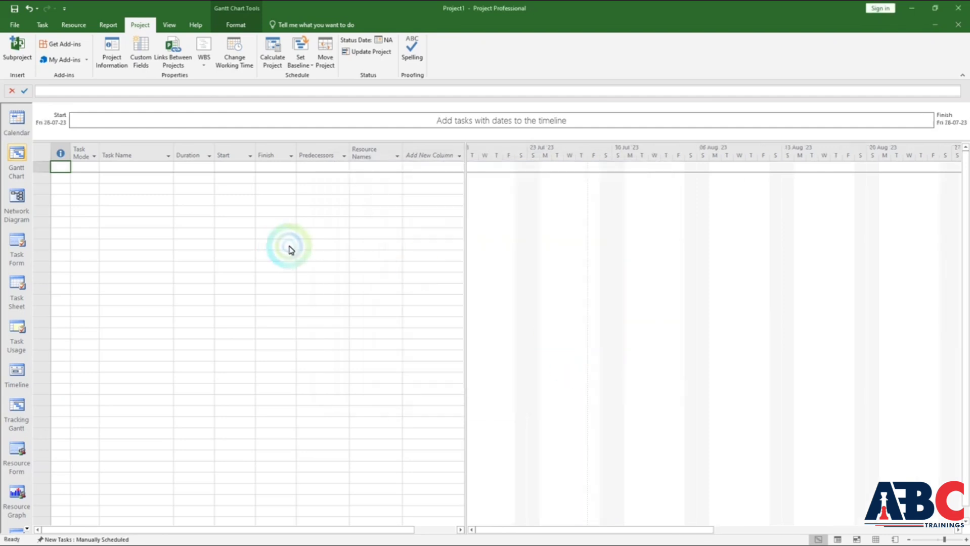
# Step: Format the Gantt chart's nonworking time with the 8 Hr Calender project calendar and a light gold colour
pyautogui.rightClick(609, 241)
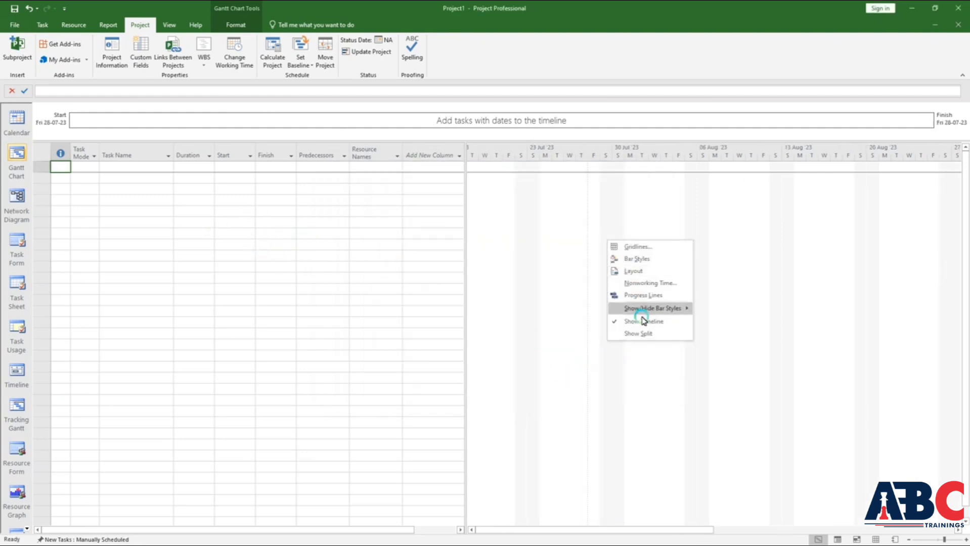
pyautogui.click(652, 283)
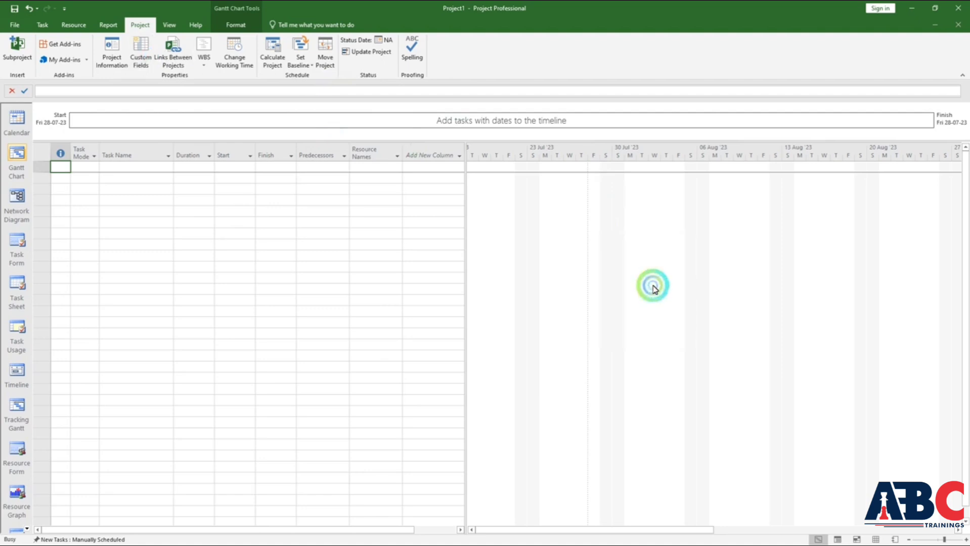
pyautogui.click(554, 262)
pyautogui.click(556, 288)
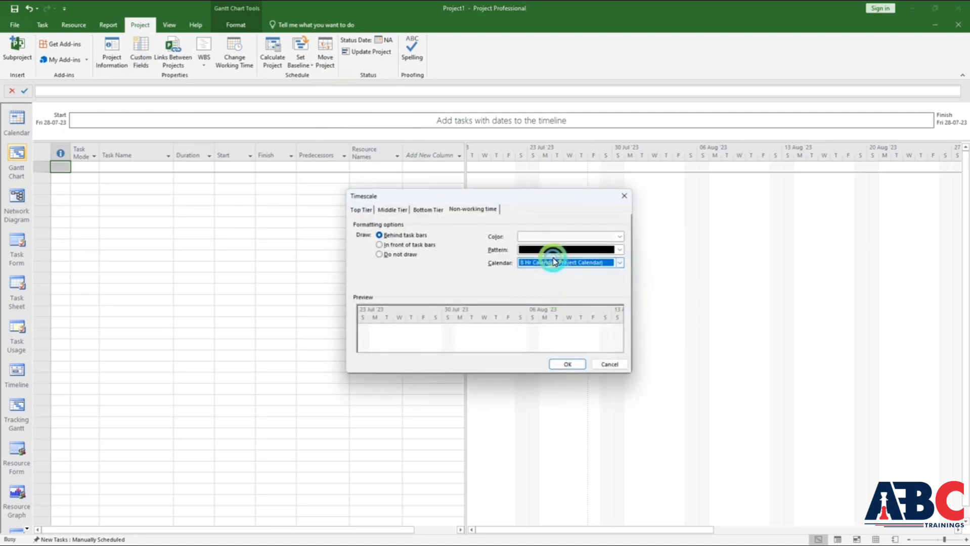
pyautogui.click(547, 237)
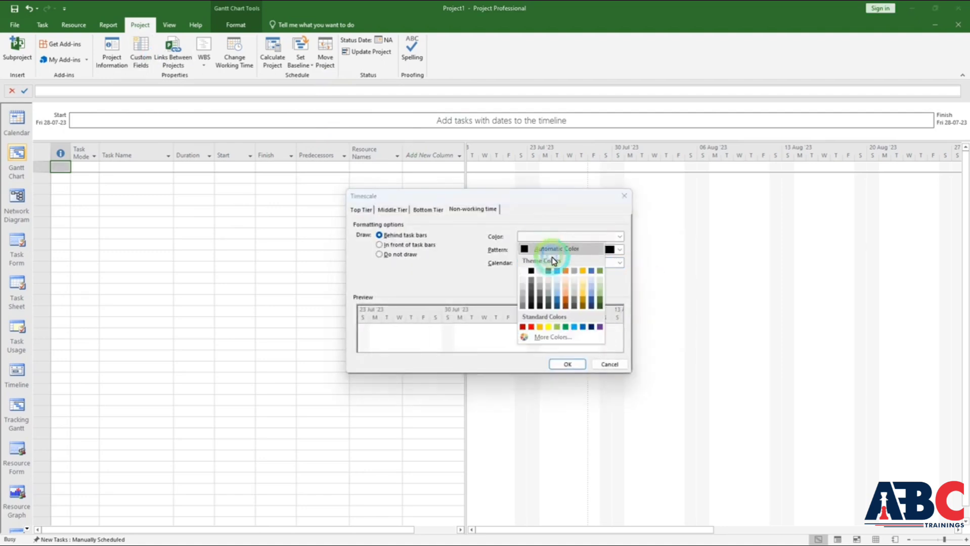
pyautogui.click(581, 284)
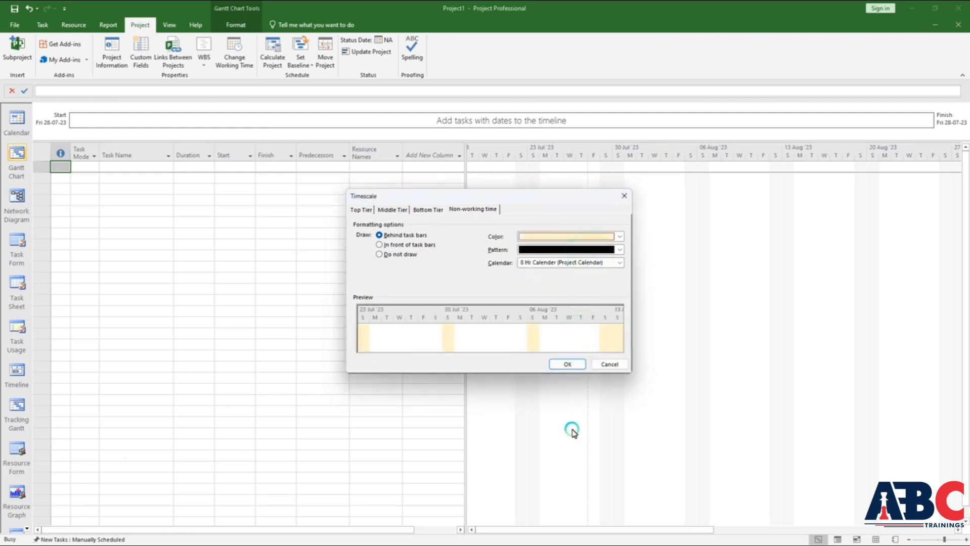
pyautogui.click(567, 365)
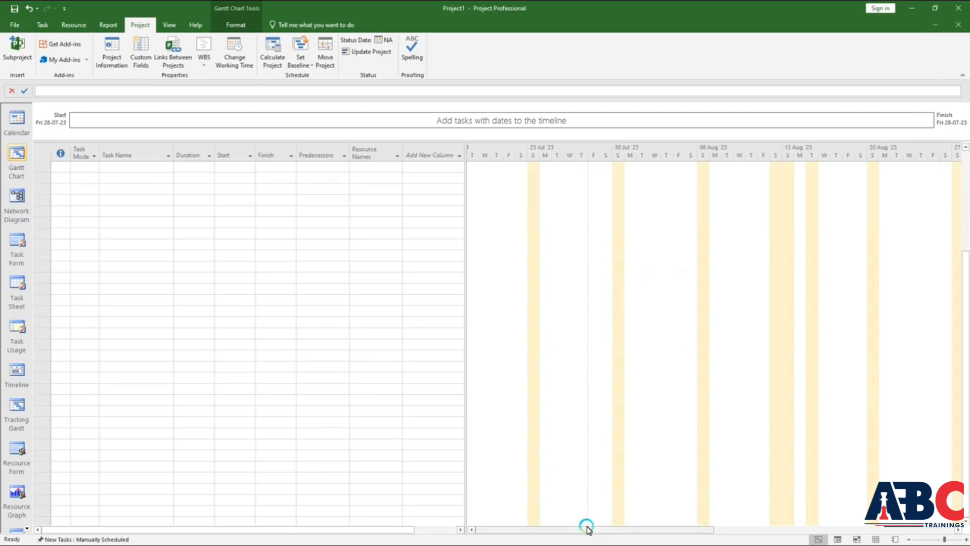
pyautogui.moveTo(588, 530); pyautogui.dragTo(642, 531)
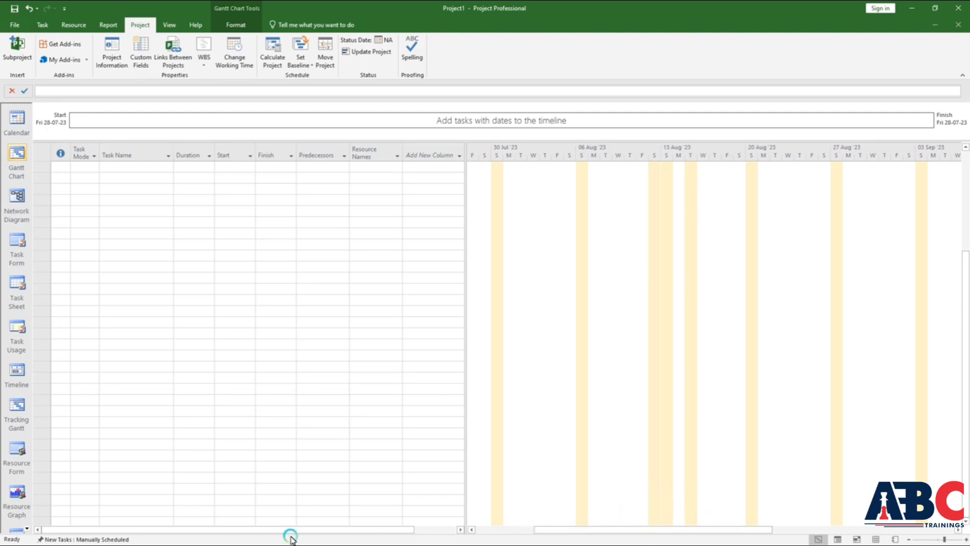
# Step: Name the first two tasks A and B in the new project's task list
pyautogui.click(118, 169)
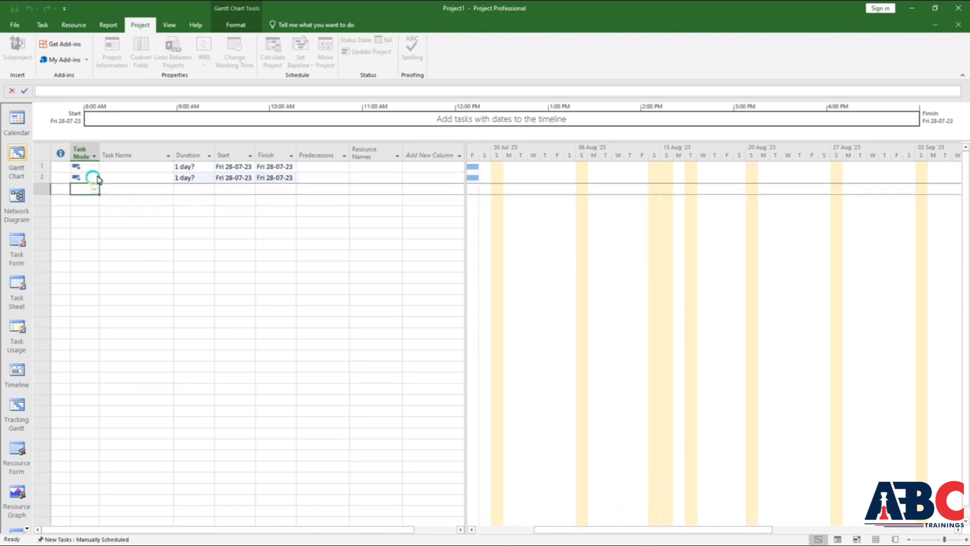
pyautogui.click(165, 169)
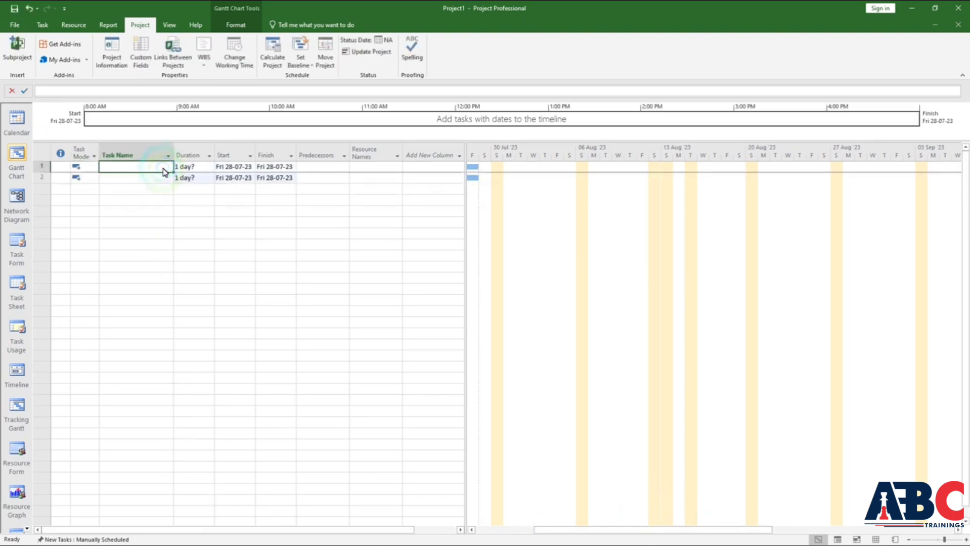
pyautogui.write('A')
pyautogui.press('Return')
pyautogui.write('B')
pyautogui.press('Up')
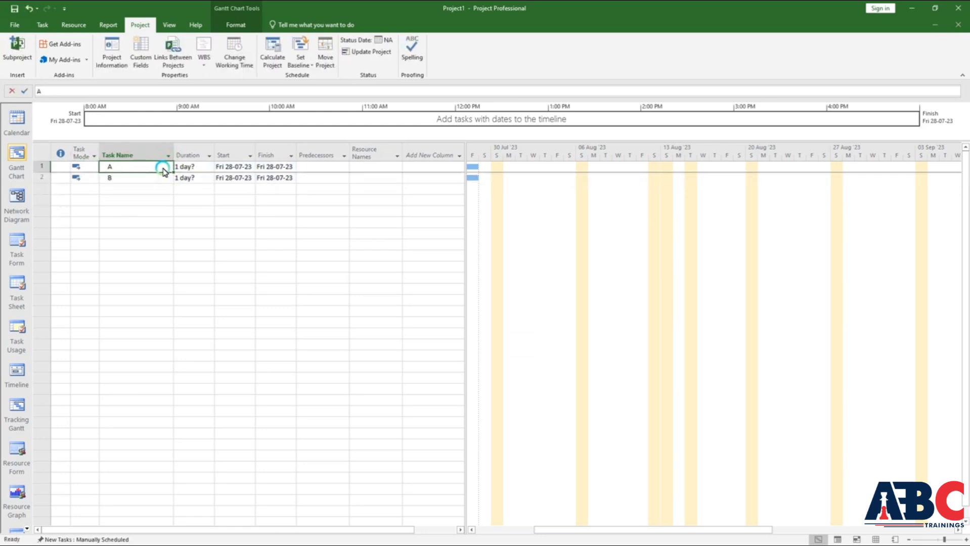
# Step: Add the tasks C, D, E, F and G below task B
pyautogui.press('Down')
pyautogui.press('Down')
pyautogui.write('C')
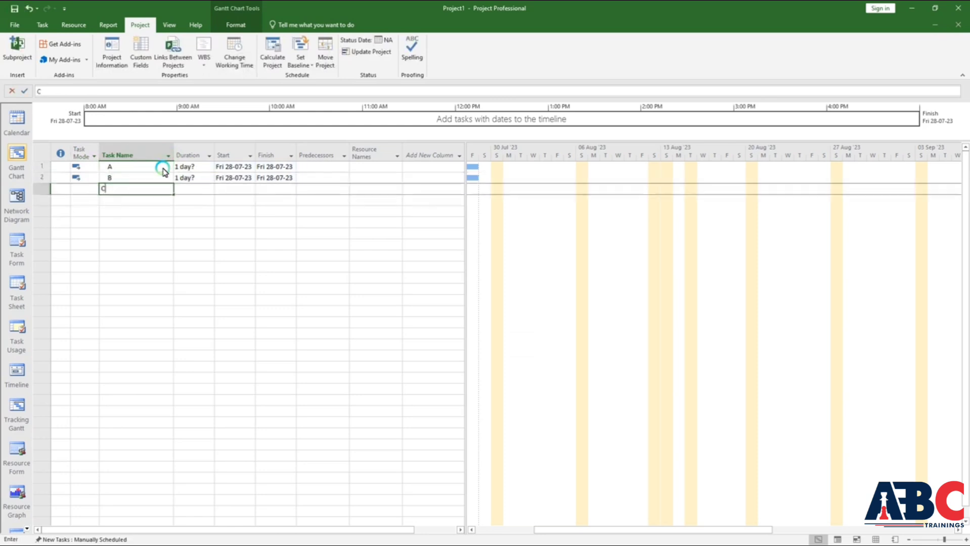
pyautogui.press('Return')
pyautogui.write('D')
pyautogui.press('Return')
pyautogui.write('E')
pyautogui.press('Return')
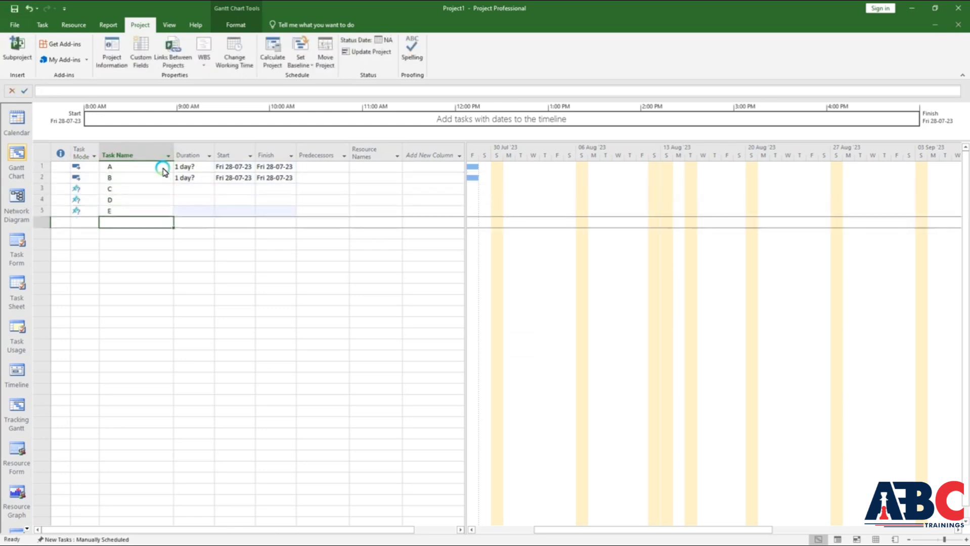
pyautogui.press('Return')
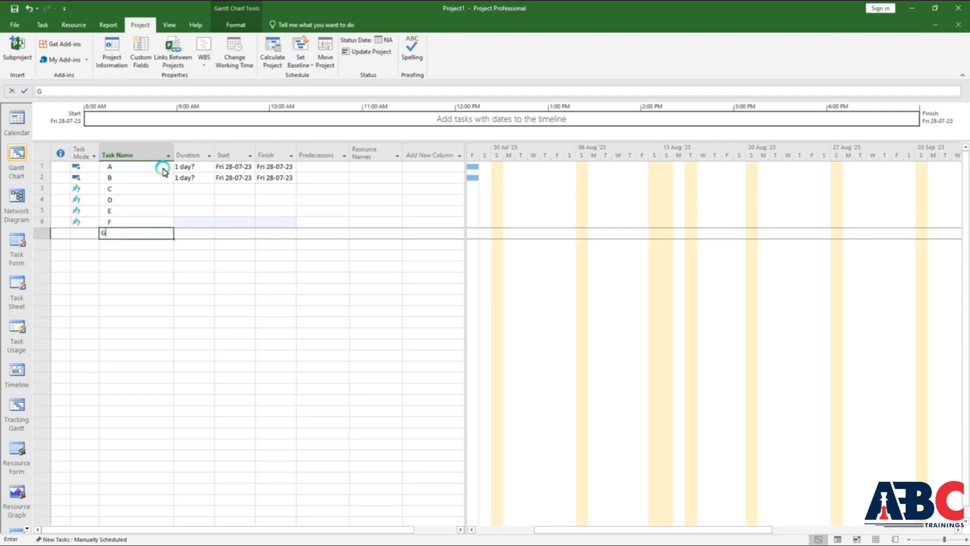
pyautogui.press('Return')
# Step: Set task A's duration to 5 days and fill the same duration down through task G
pyautogui.click(206, 166)
pyautogui.write('5')
pyautogui.press('Return')
pyautogui.click(205, 171)
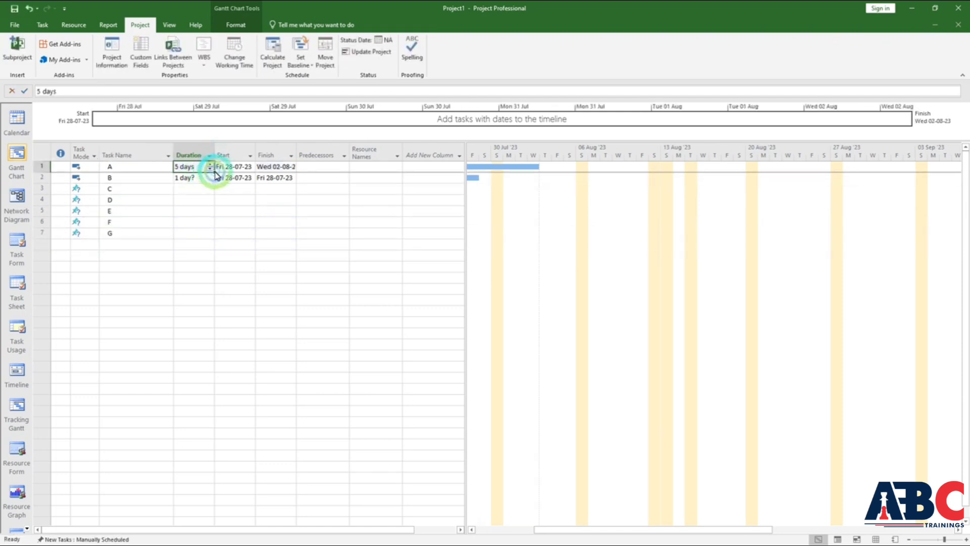
pyautogui.moveTo(214, 172); pyautogui.dragTo(211, 237)
pyautogui.click(208, 331)
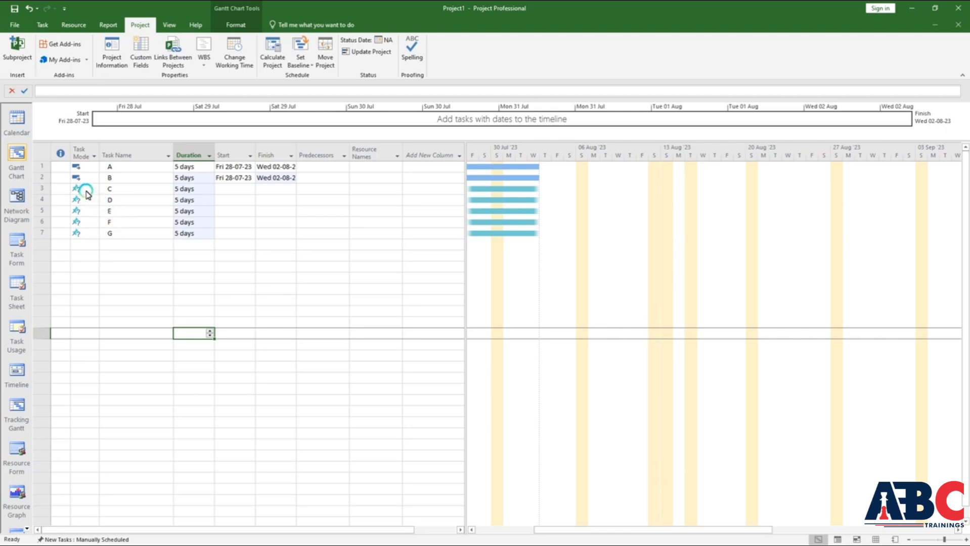
# Step: Change tasks C through G from manual to automatic scheduling
pyautogui.moveTo(86, 191); pyautogui.dragTo(84, 232)
pyautogui.click(42, 25)
pyautogui.click(353, 53)
pyautogui.click(156, 354)
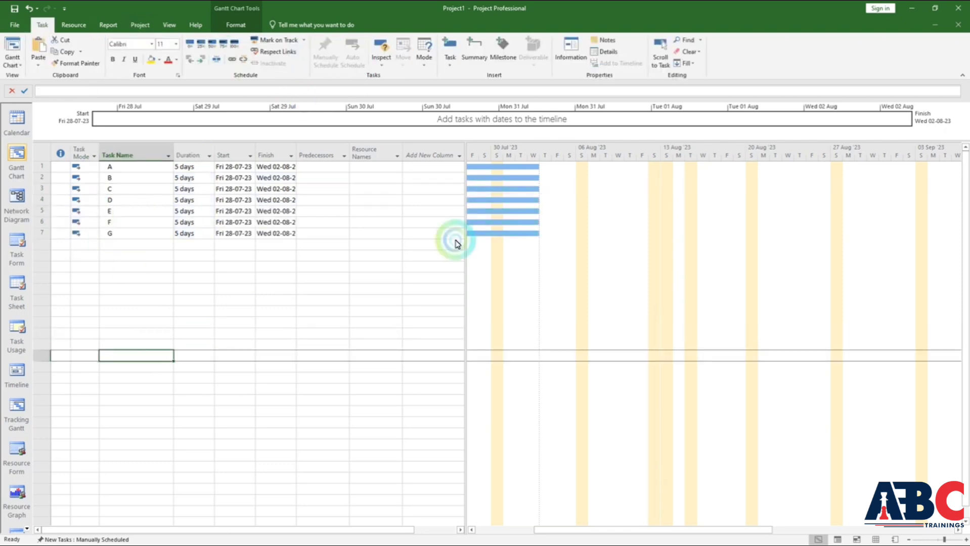
# Step: Link tasks A through G in sequence so that each task follows the previous one
pyautogui.moveTo(106, 168); pyautogui.dragTo(131, 233)
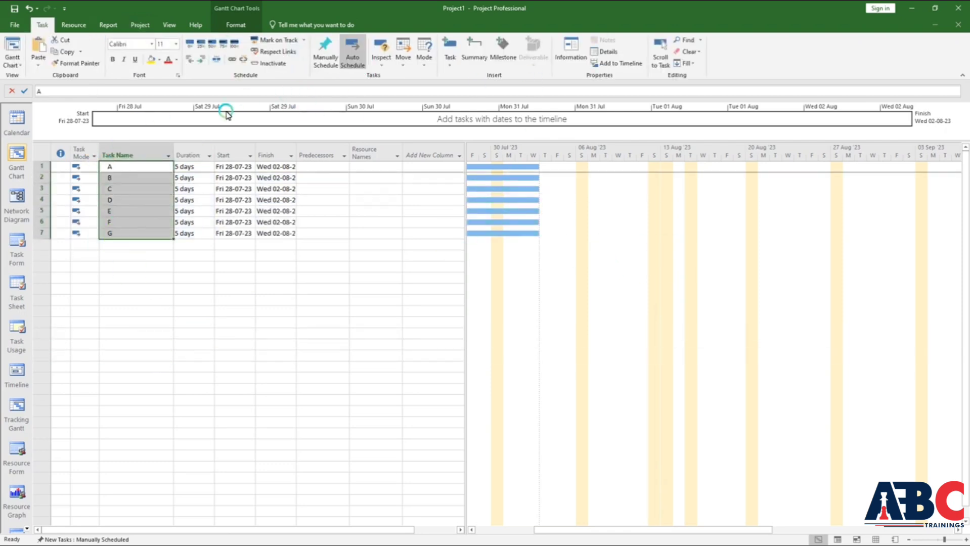
pyautogui.click(237, 57)
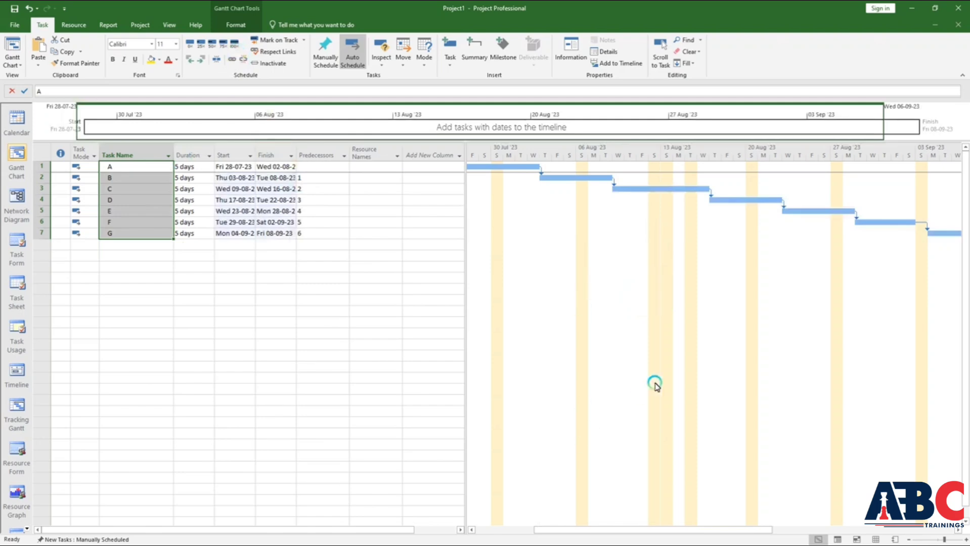
pyautogui.moveTo(628, 526); pyautogui.dragTo(604, 529)
# Step: Open the Resource Sheet and add the work resources X, Y and Z
pyautogui.rightClick(10, 130)
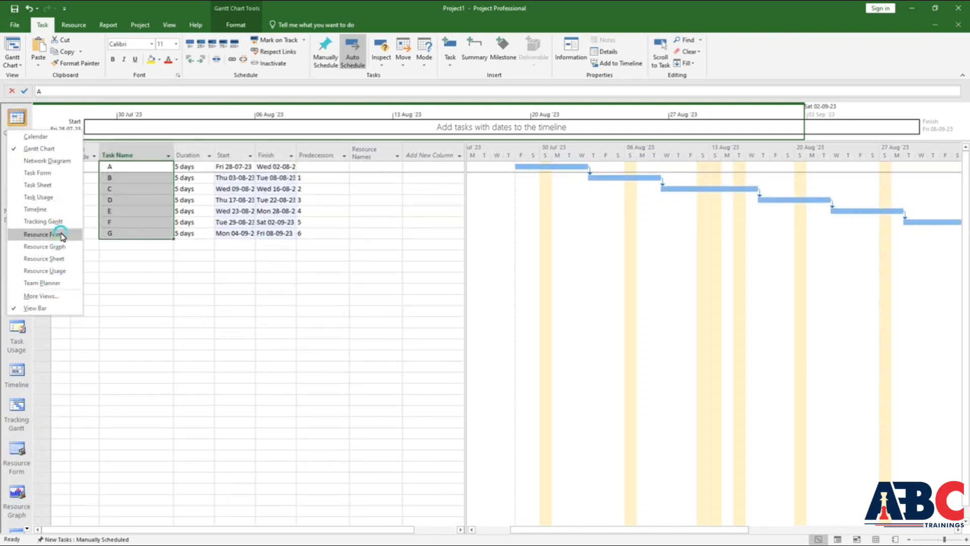
pyautogui.click(68, 259)
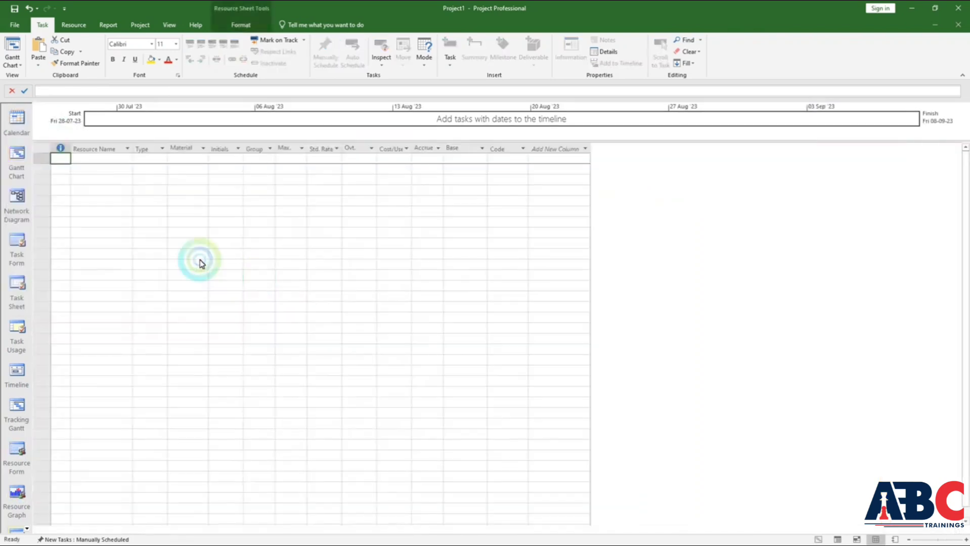
pyautogui.click(101, 159)
pyautogui.write('X')
pyautogui.press('Return')
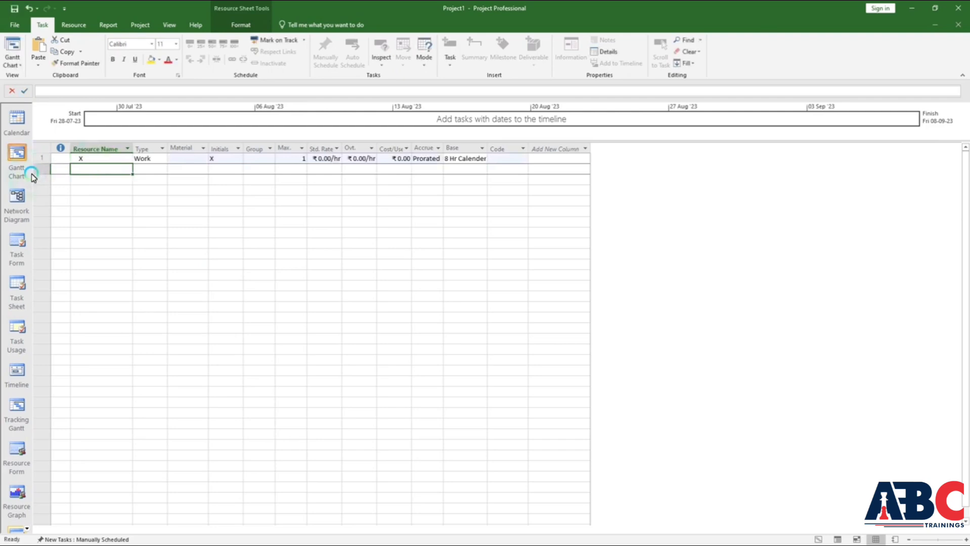
pyautogui.write('Y')
pyautogui.press('Return')
pyautogui.write('Z')
pyautogui.press('Return')
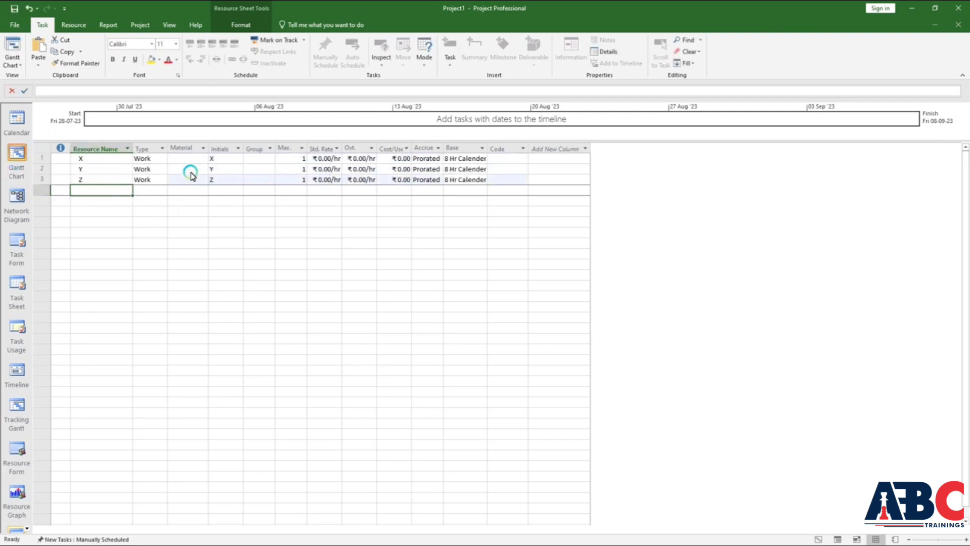
pyautogui.click(188, 148)
pyautogui.click(200, 159)
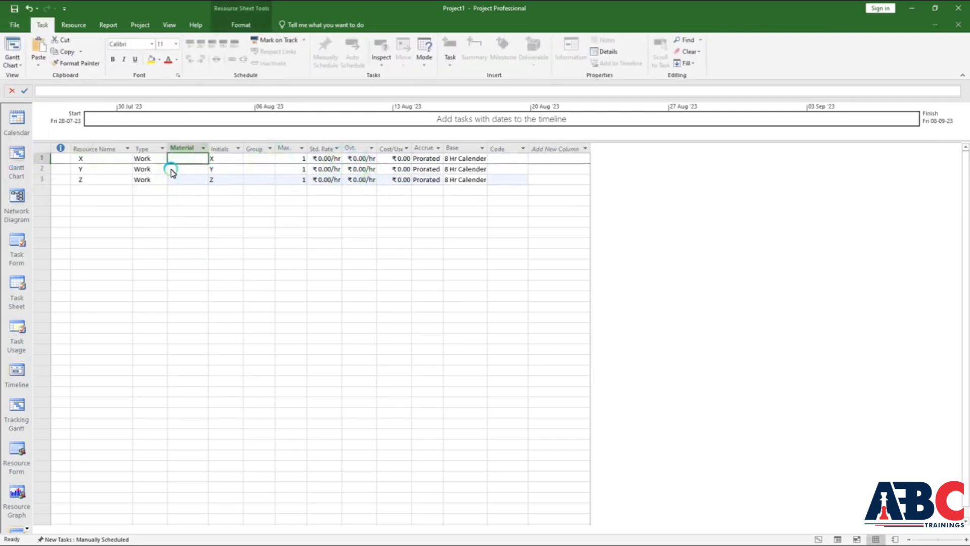
pyautogui.click(304, 160)
pyautogui.click(302, 171)
pyautogui.click(300, 179)
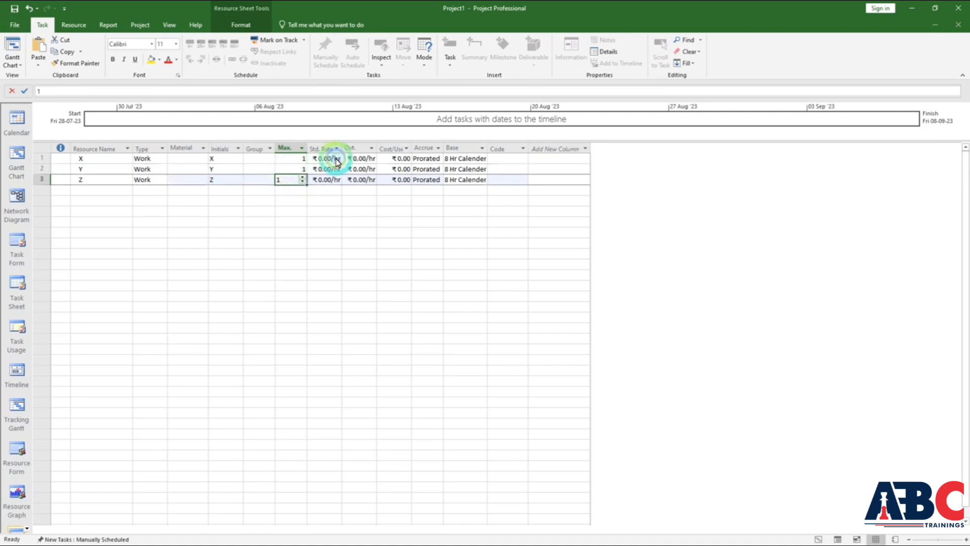
# Step: Set X's standard rate to ₹200.00/day, copy it down to Y and Z, and widen the Std. Rate column to fit
pyautogui.click(331, 161)
pyautogui.write('200')
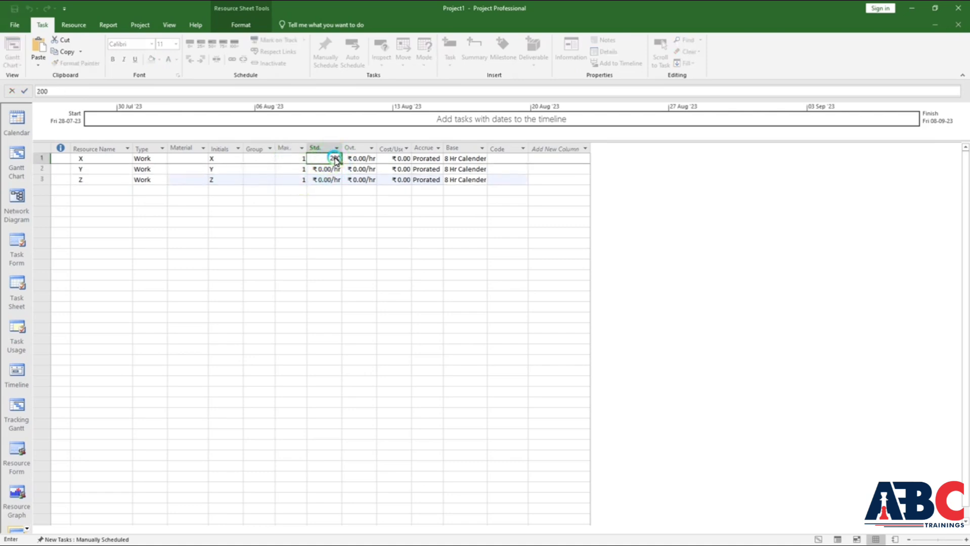
pyautogui.write('.00/d')
pyautogui.click(345, 173)
pyautogui.moveTo(342, 165); pyautogui.dragTo(345, 182)
pyautogui.click(372, 251)
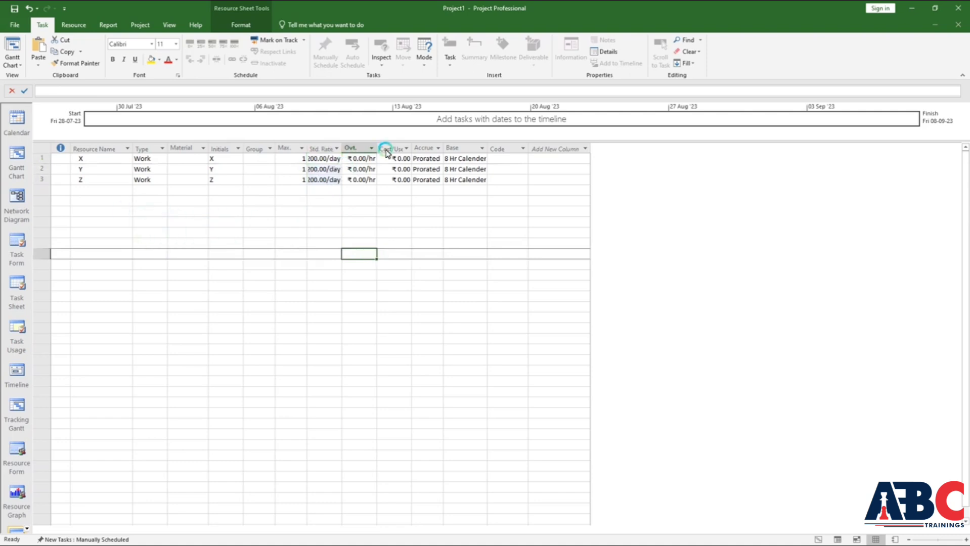
pyautogui.click(338, 149)
pyautogui.doubleClick(342, 151)
# Step: Add a Cement resource of type Material with the material label bg
pyautogui.click(113, 190)
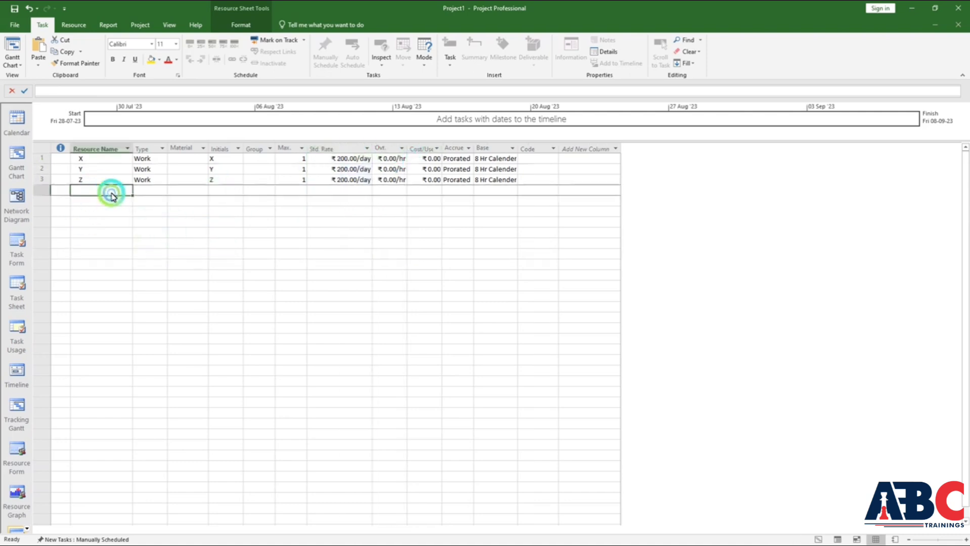
pyautogui.write('Cement')
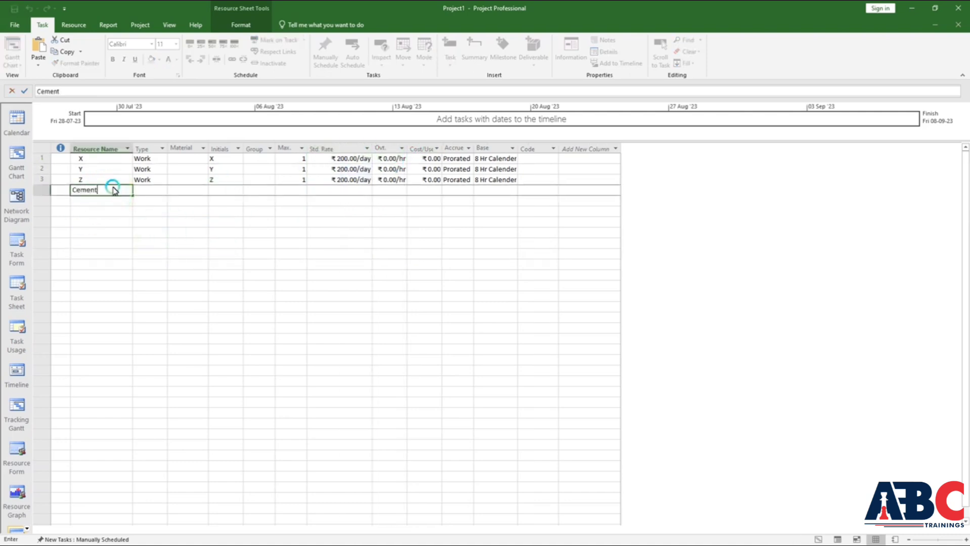
pyautogui.press('Return')
pyautogui.click(171, 188)
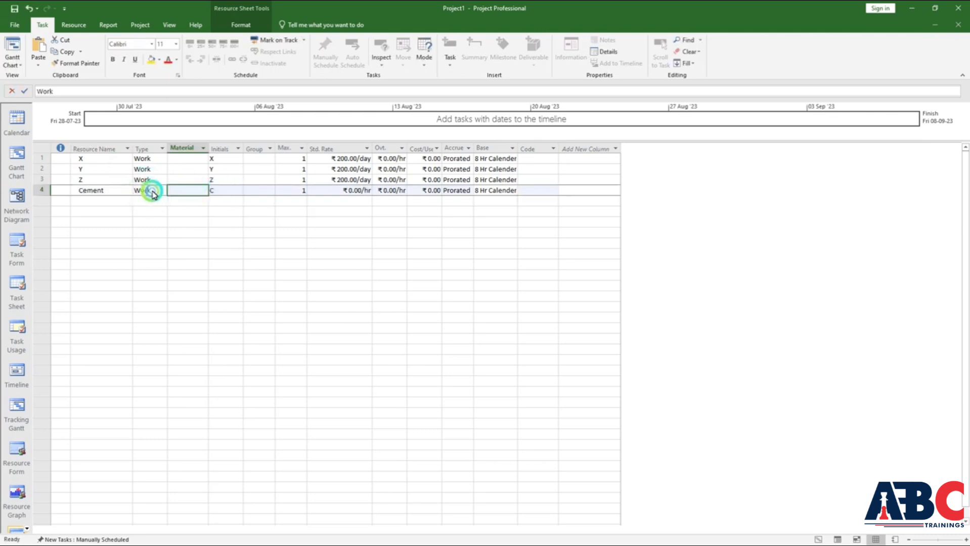
pyautogui.click(165, 192)
pyautogui.click(152, 207)
pyautogui.click(283, 210)
pyautogui.click(195, 190)
pyautogui.write('bg')
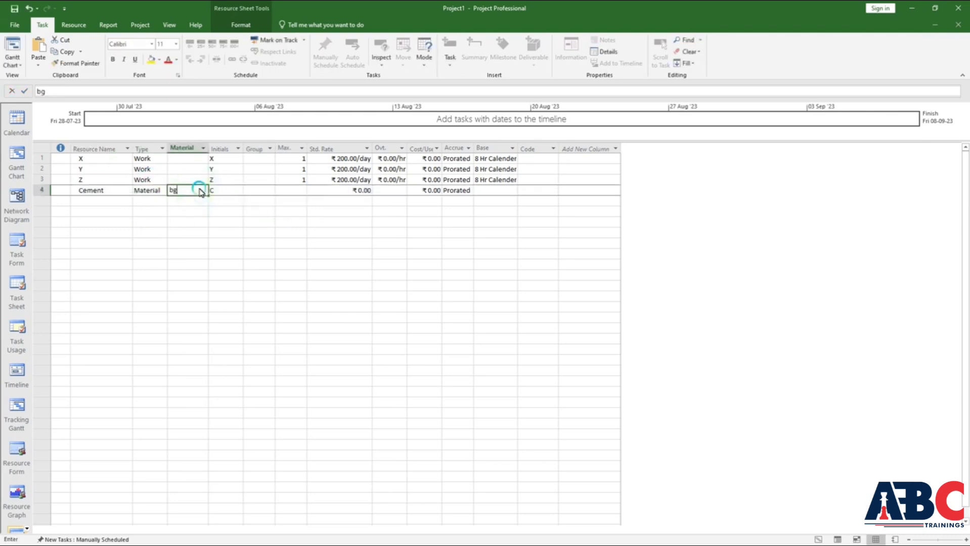
# Step: Set the standard rate of the Cement resource to ₹500.00
pyautogui.click(336, 191)
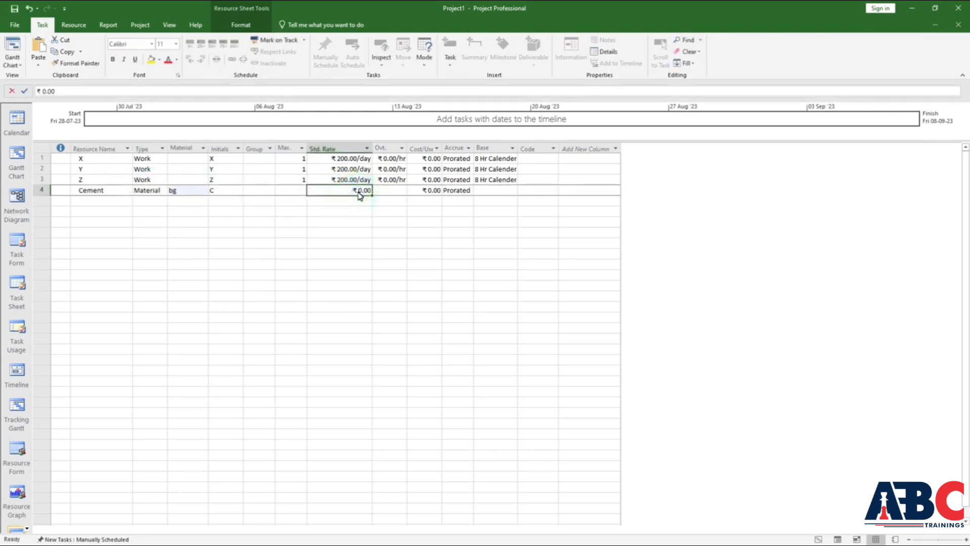
pyautogui.write('500')
pyautogui.press('Return')
pyautogui.click(379, 261)
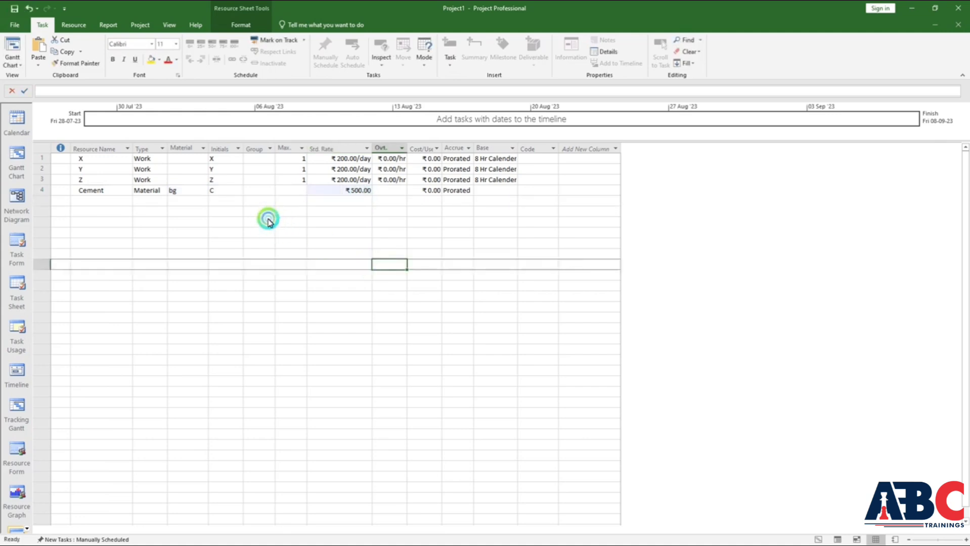
pyautogui.click(267, 220)
pyautogui.click(146, 194)
pyautogui.click(97, 203)
# Step: Open the Task Usage view and examine the work of resource X assigned under task A
pyautogui.click(20, 299)
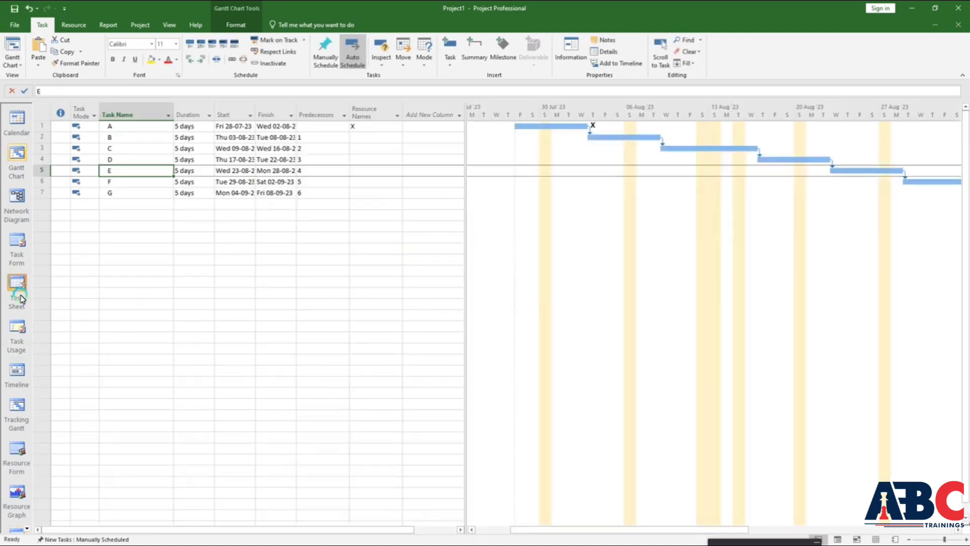
pyautogui.click(21, 329)
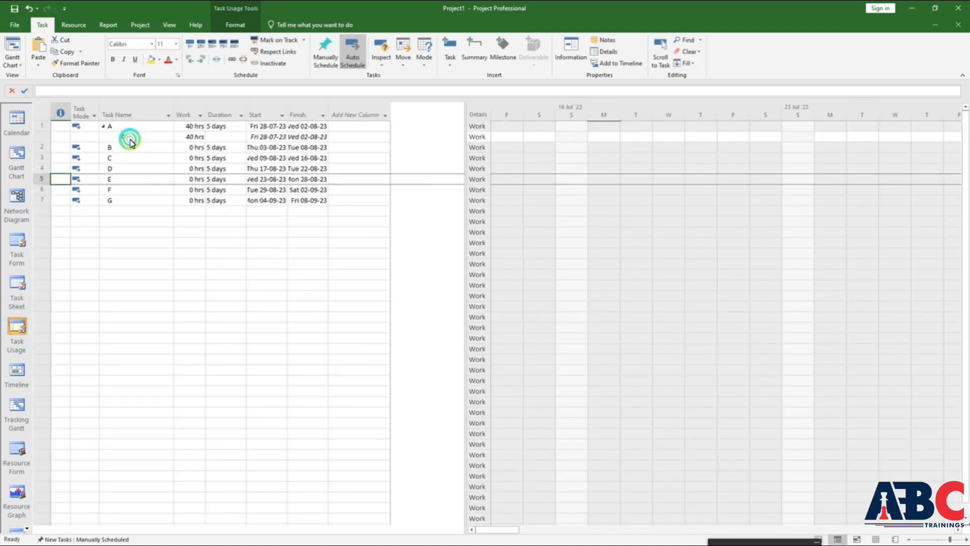
pyautogui.click(122, 129)
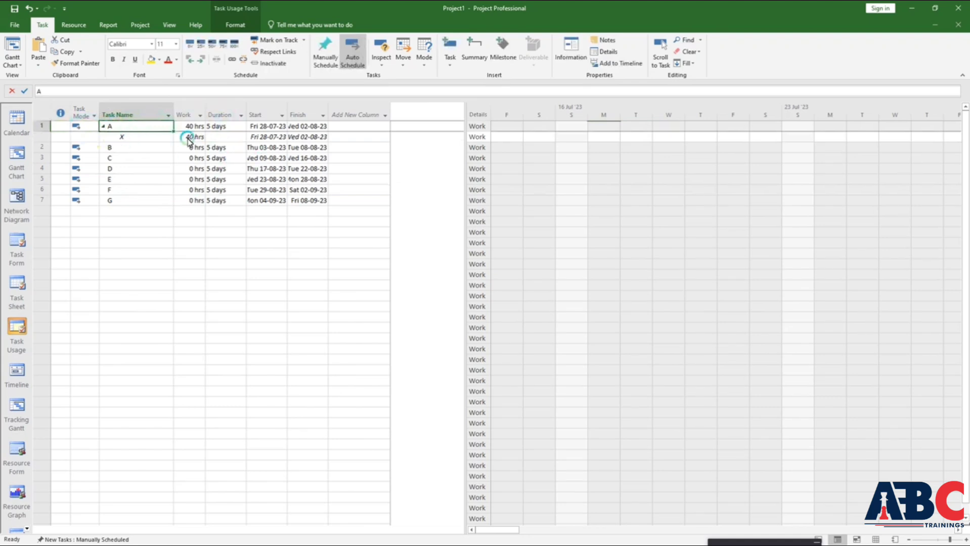
pyautogui.click(146, 127)
pyautogui.click(135, 142)
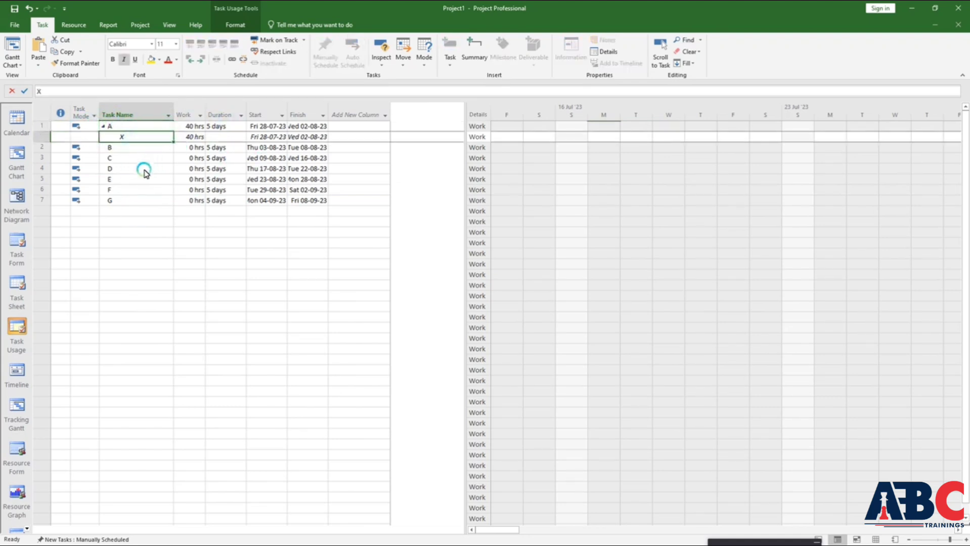
pyautogui.click(148, 165)
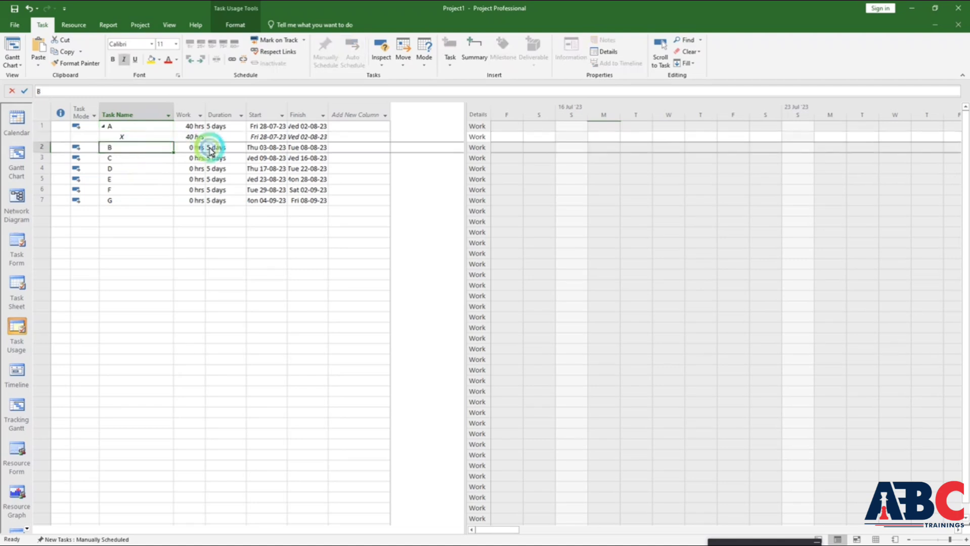
pyautogui.click(189, 137)
pyautogui.click(276, 274)
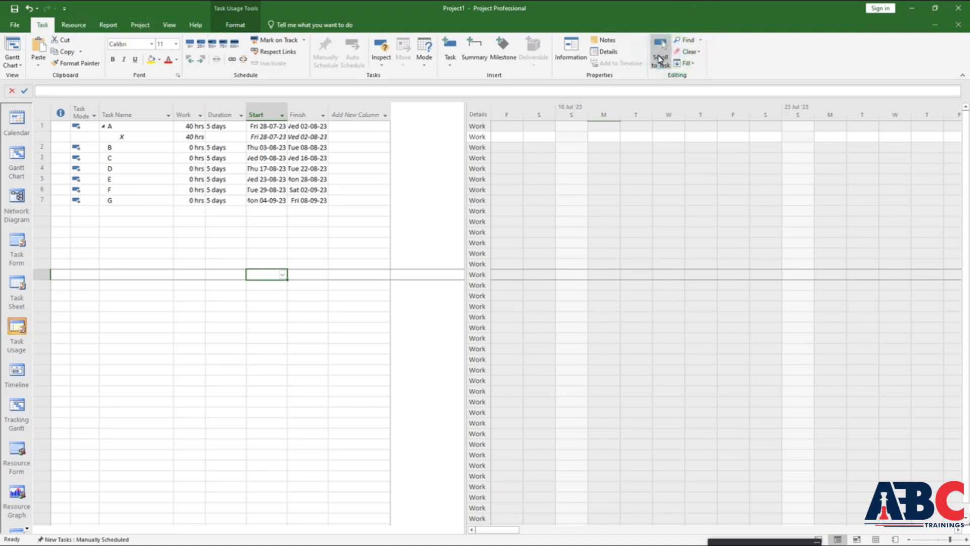
# Step: Scroll the timephased grid to task A's dates and examine the daily work hours for the task and resource X
pyautogui.click(658, 59)
pyautogui.click(103, 123)
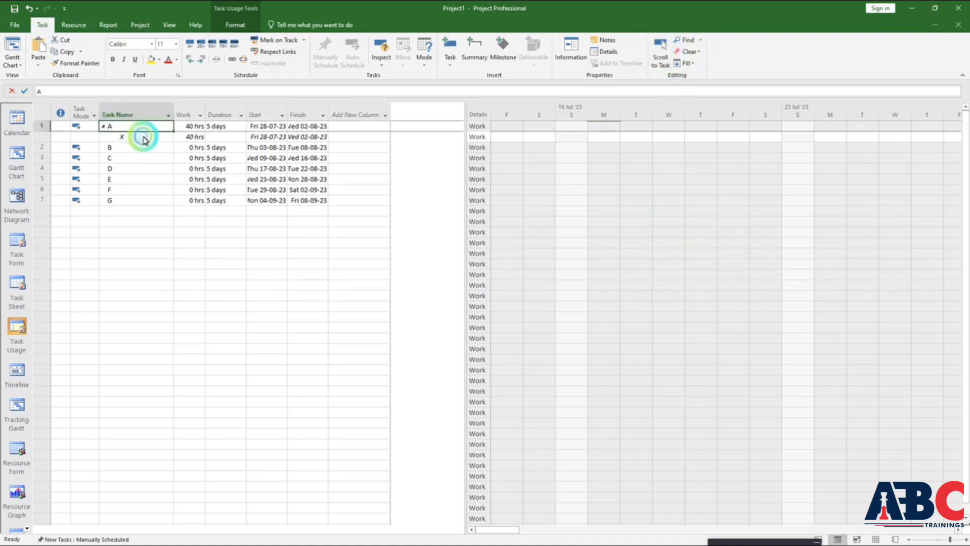
pyautogui.click(655, 59)
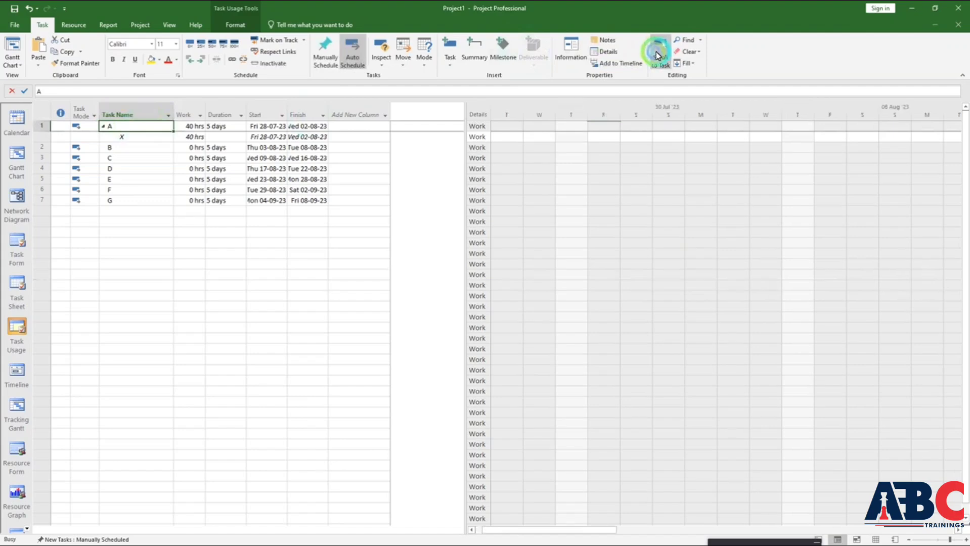
pyautogui.click(621, 136)
pyautogui.click(720, 133)
pyautogui.click(747, 137)
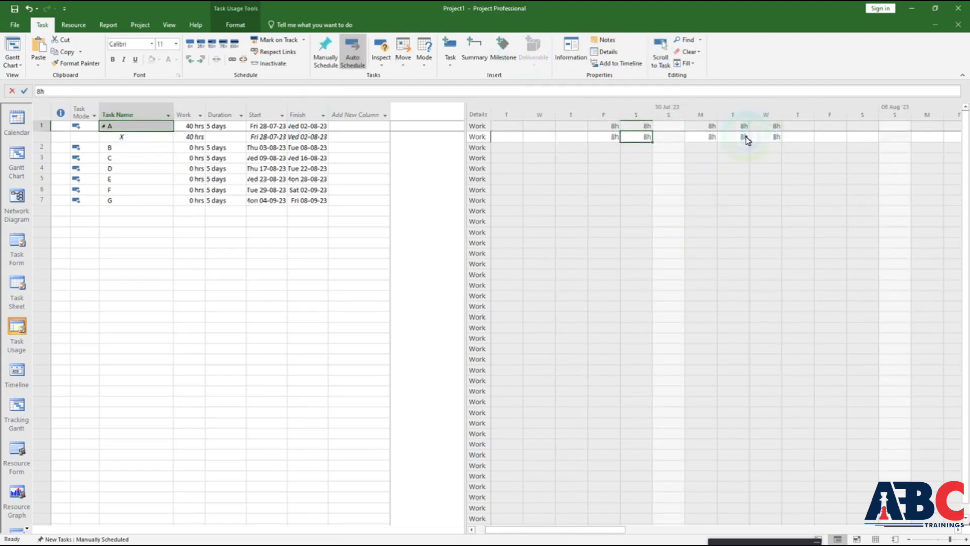
pyautogui.click(778, 128)
pyautogui.click(777, 145)
pyautogui.click(646, 198)
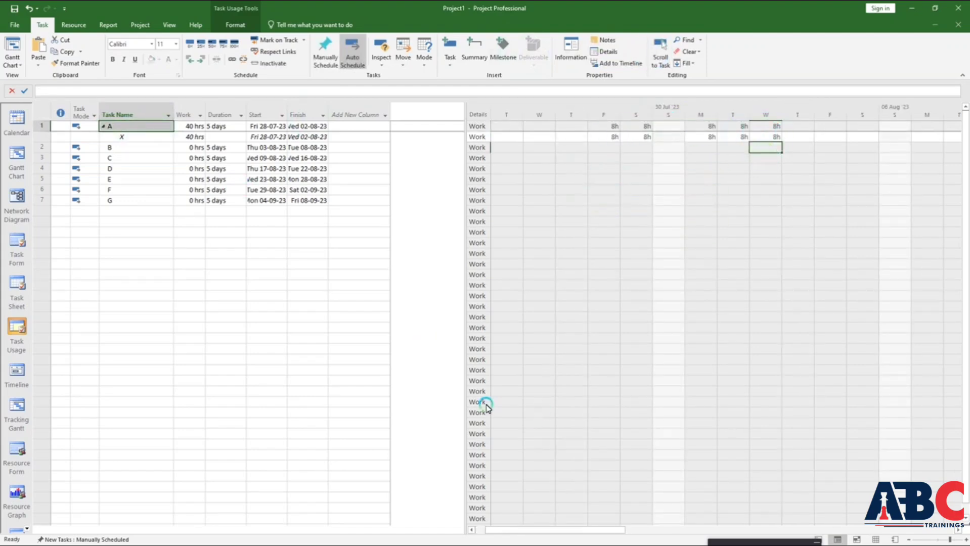
# Step: Split the Task Usage view to show the task form with task A's resource assignments
pyautogui.rightClick(590, 400)
pyautogui.click(596, 502)
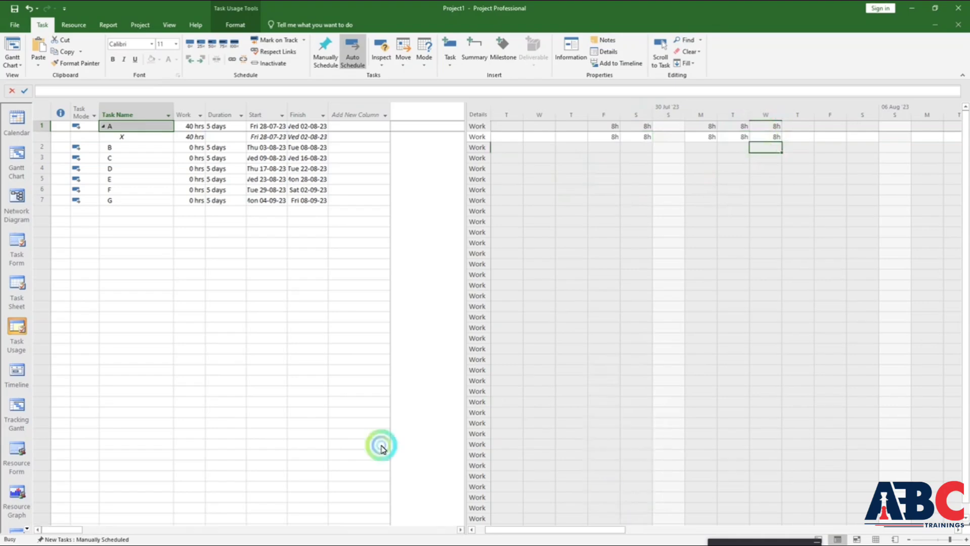
pyautogui.click(85, 369)
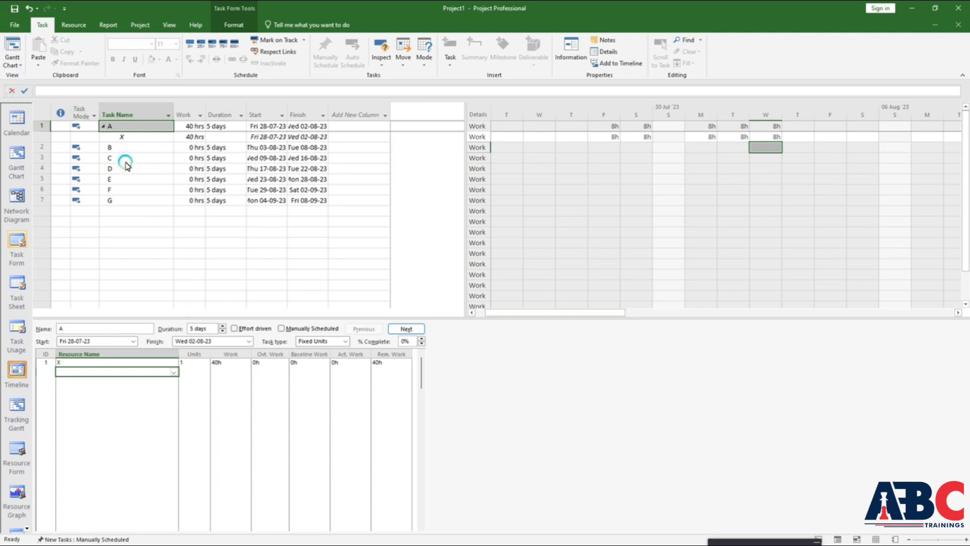
# Step: Assign resource Y to task A with 1 unit in the task form
pyautogui.click(173, 372)
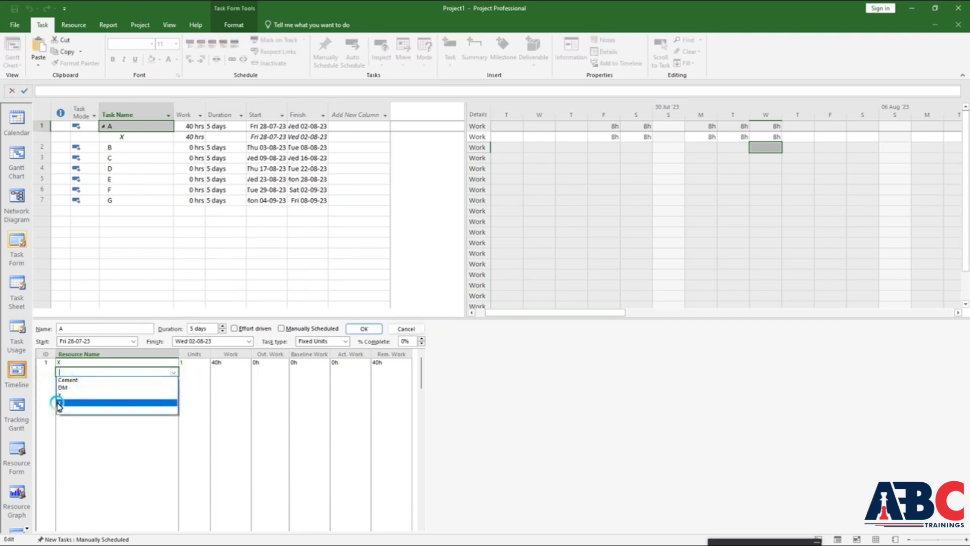
pyautogui.click(66, 403)
pyautogui.click(111, 399)
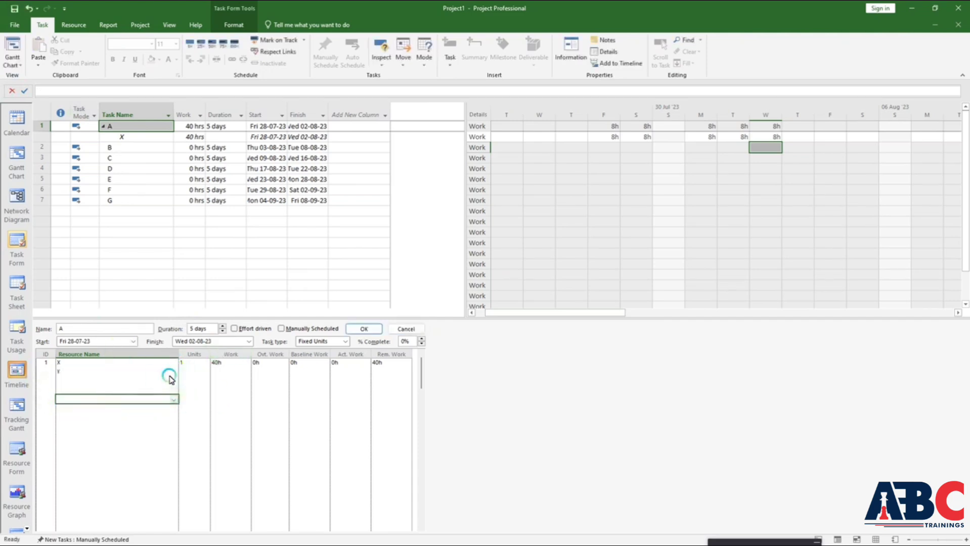
pyautogui.click(205, 372)
pyautogui.write('1')
pyautogui.click(364, 329)
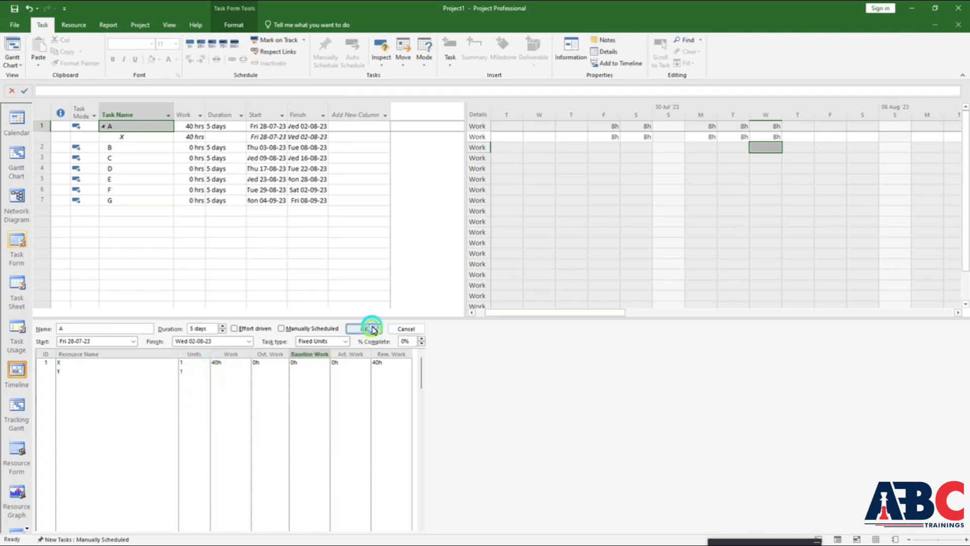
# Step: Examine the daily work hours of resources X and Y under task A in the timephased grid
pyautogui.moveTo(608, 137); pyautogui.dragTo(616, 149)
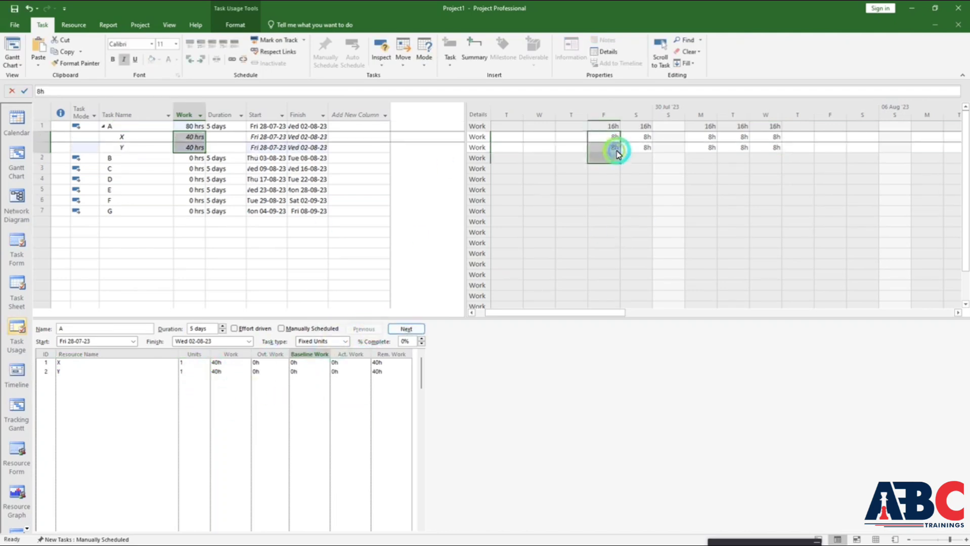
pyautogui.click(608, 138)
pyautogui.click(642, 137)
pyautogui.click(726, 137)
pyautogui.click(767, 138)
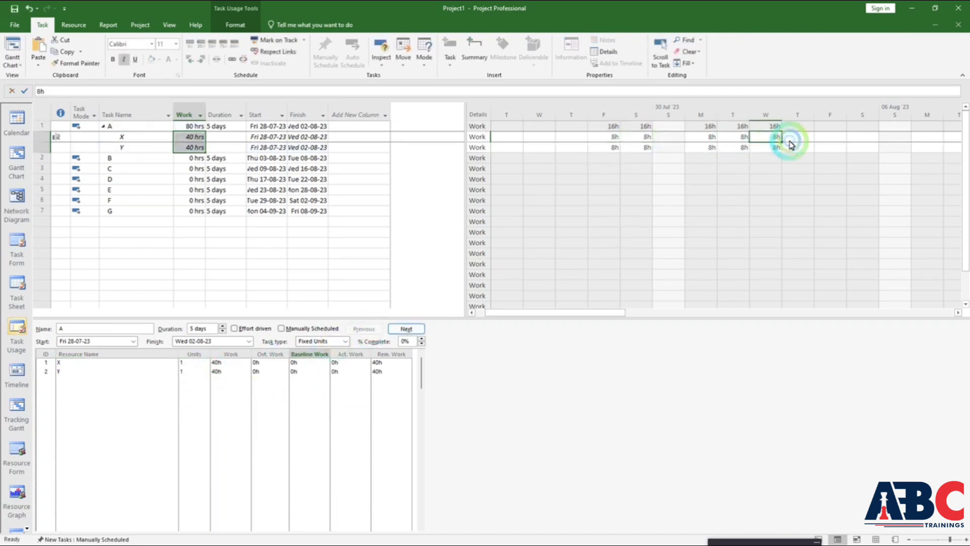
pyautogui.click(639, 148)
pyautogui.click(669, 147)
pyautogui.click(766, 147)
pyautogui.click(766, 160)
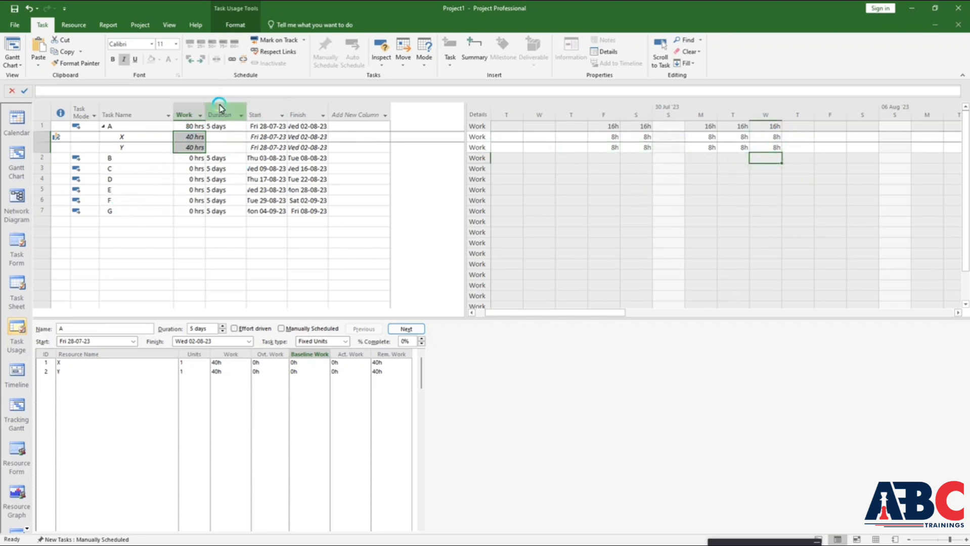
# Step: Review the work of task A and its resources, the task's duration and the available task types
pyautogui.click(202, 147)
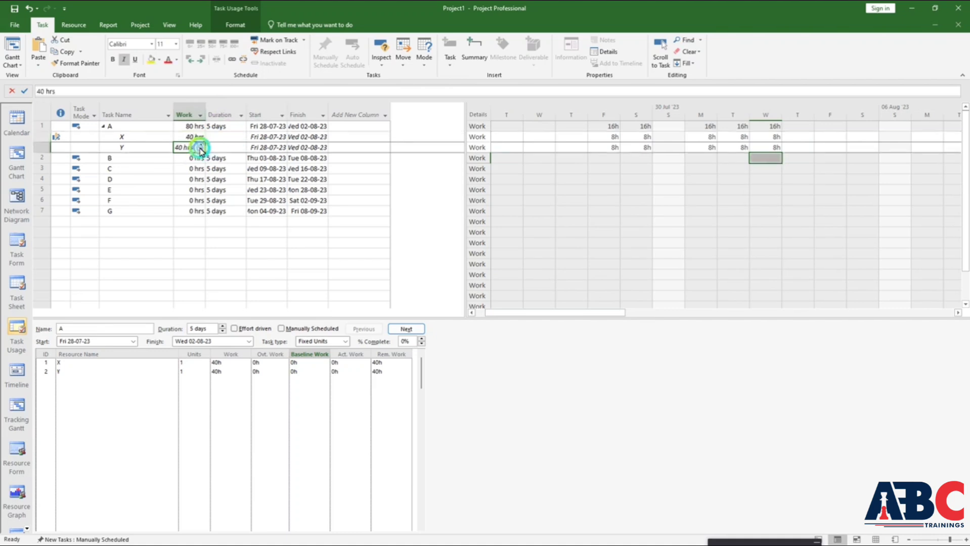
pyautogui.click(197, 137)
pyautogui.click(197, 126)
pyautogui.click(225, 130)
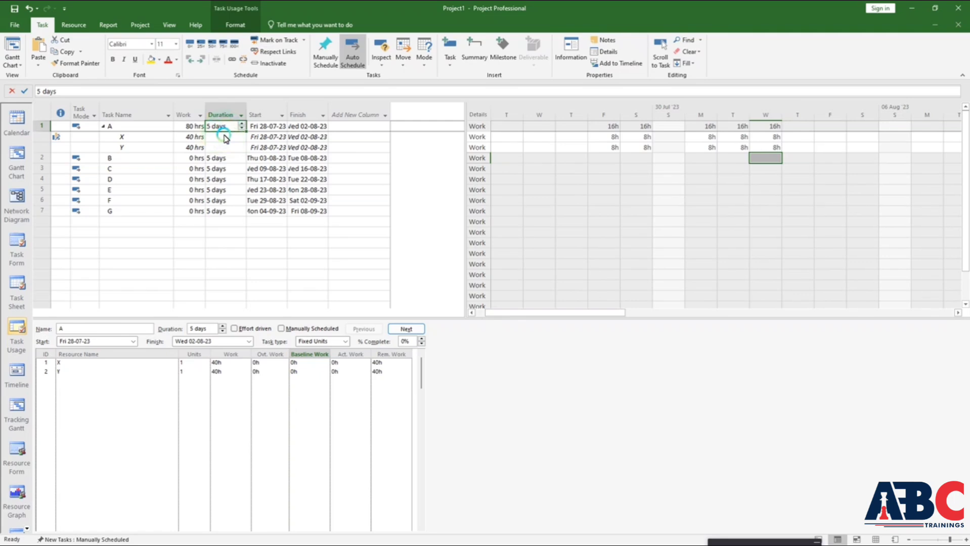
pyautogui.click(337, 342)
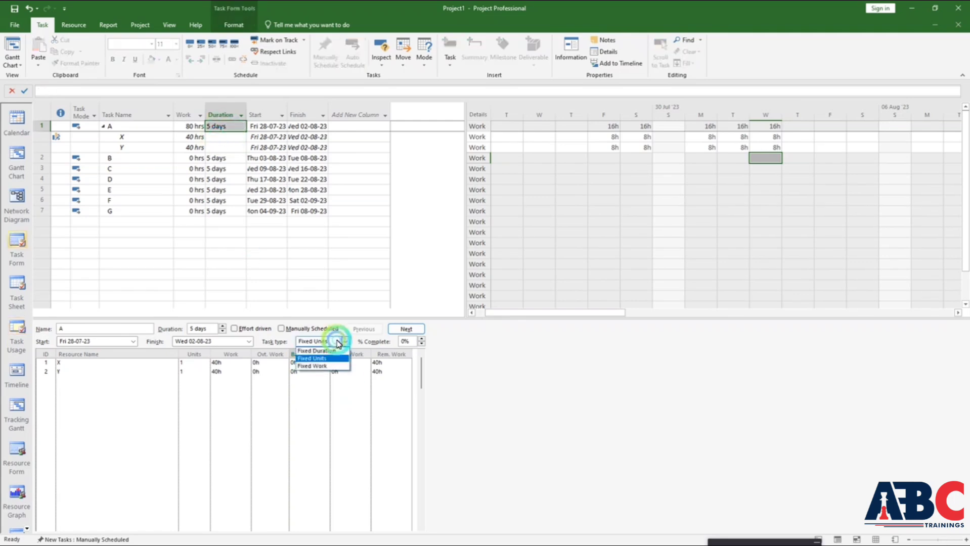
pyautogui.click(180, 313)
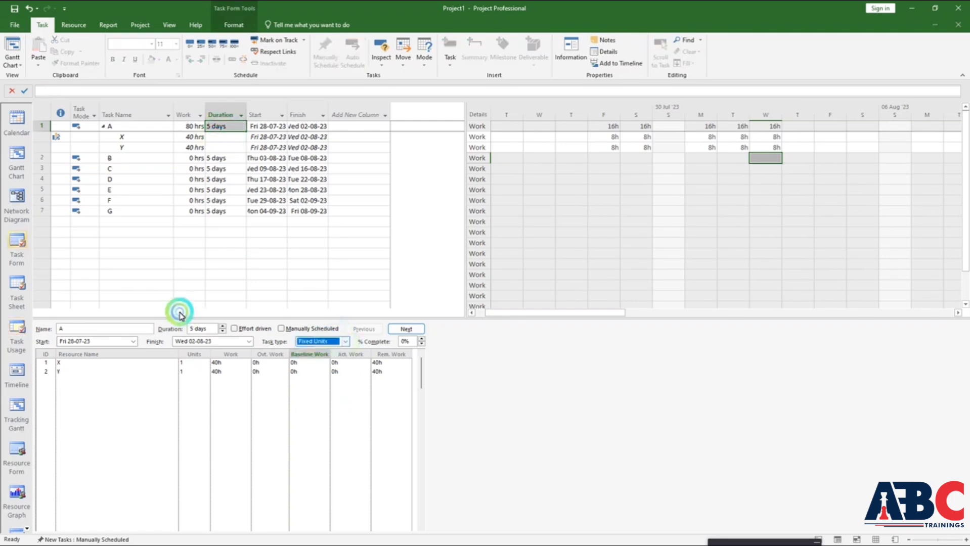
# Step: Turn on the Effort driven setting for task A and check the work of resources X and Y
pyautogui.click(234, 330)
pyautogui.click(195, 363)
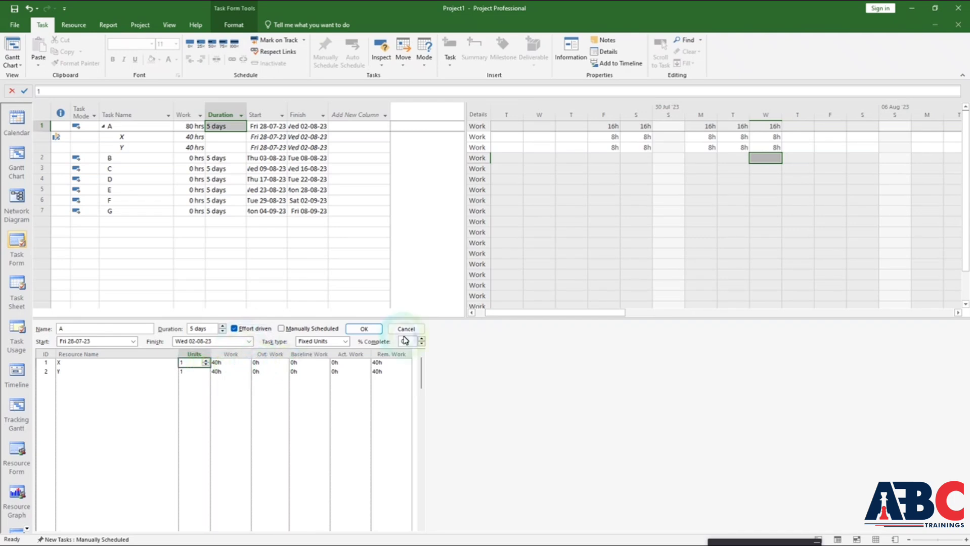
pyautogui.click(364, 328)
pyautogui.click(223, 245)
pyautogui.click(190, 142)
pyautogui.click(180, 145)
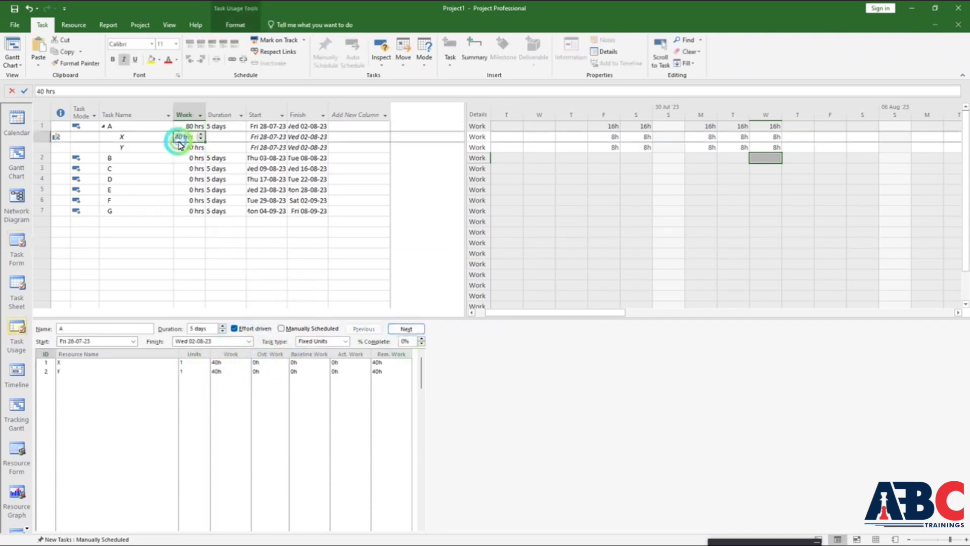
pyautogui.moveTo(145, 136); pyautogui.dragTo(145, 147)
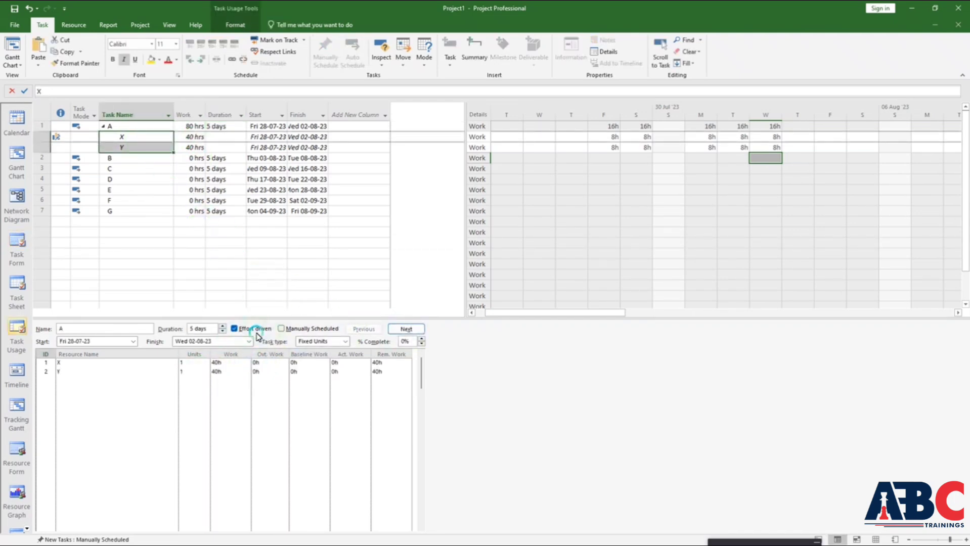
# Step: Undo the assignment of resource Y to task A
pyautogui.click(242, 405)
pyautogui.hotkey('ctrl', 'z')
pyautogui.hotkey('ctrl', 'z')
# Step: Assign resource Y to task A with 1 unit while the task is effort driven
pyautogui.click(174, 373)
pyautogui.click(173, 373)
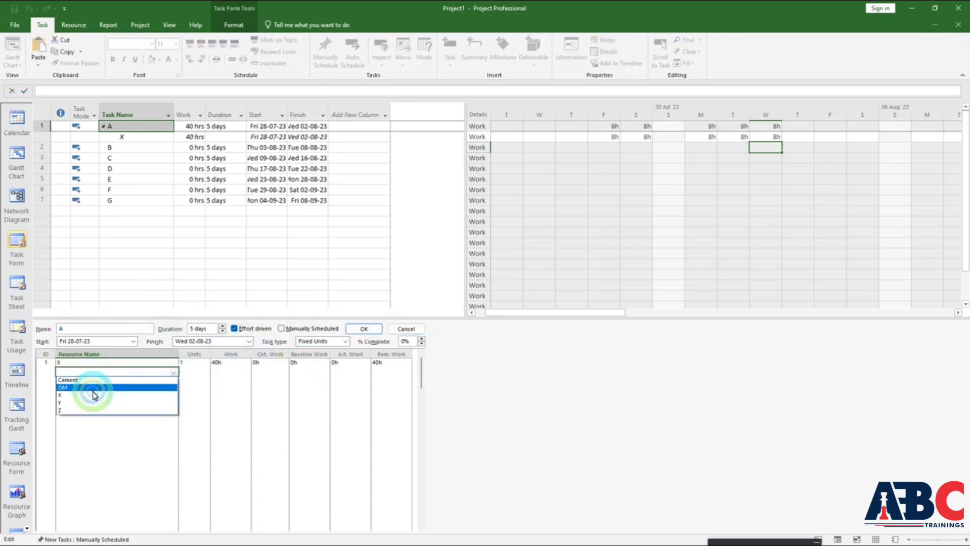
pyautogui.click(78, 403)
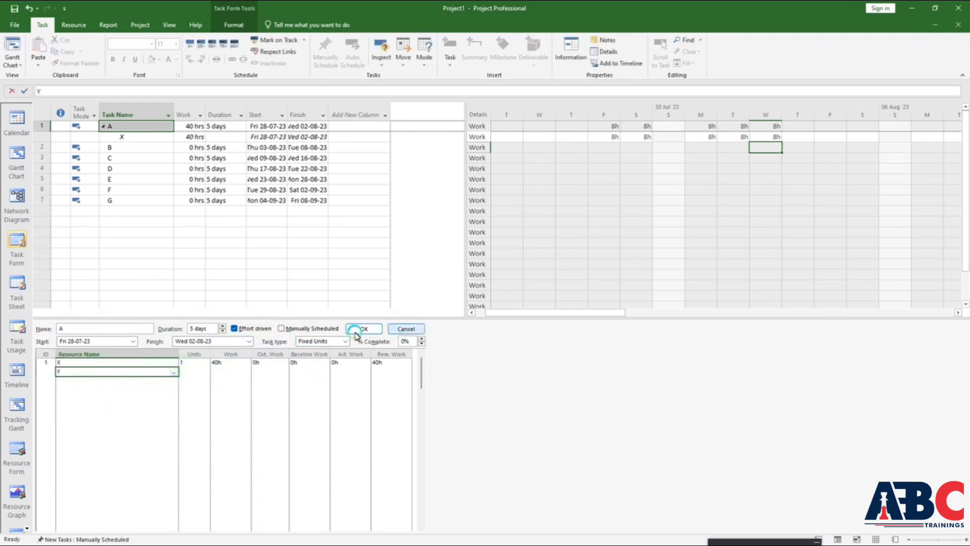
pyautogui.click(195, 373)
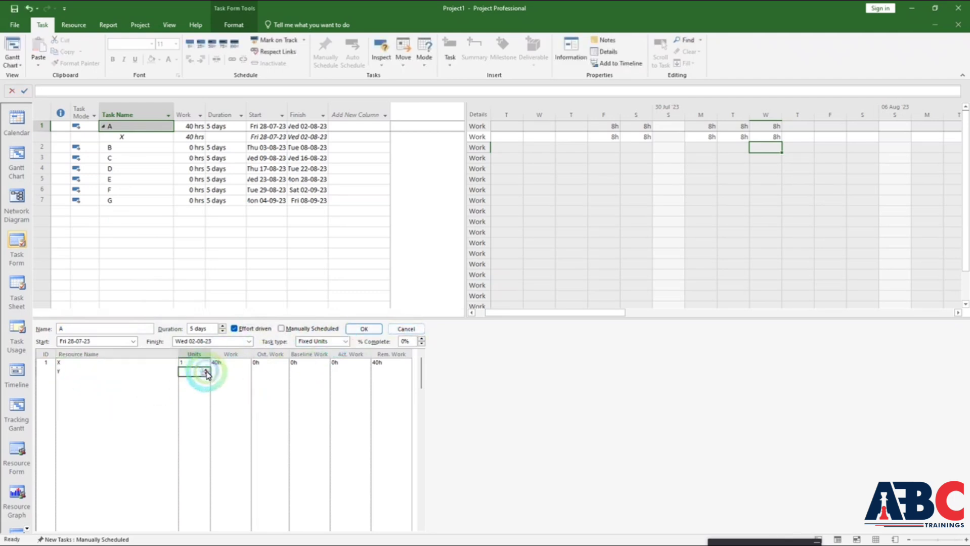
pyautogui.click(364, 329)
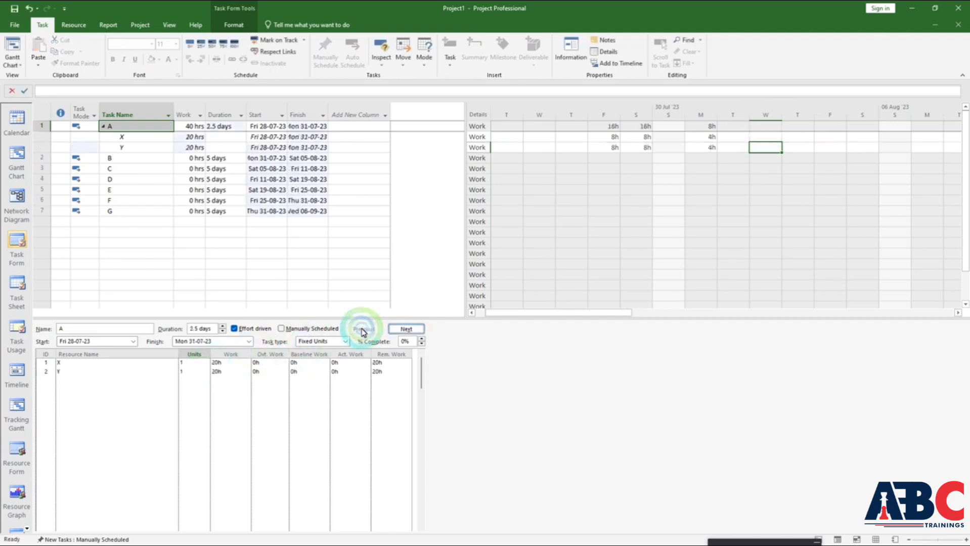
# Step: Examine the recalculated work, duration and dates of task A, its resources and the following tasks
pyautogui.click(183, 141)
pyautogui.click(278, 168)
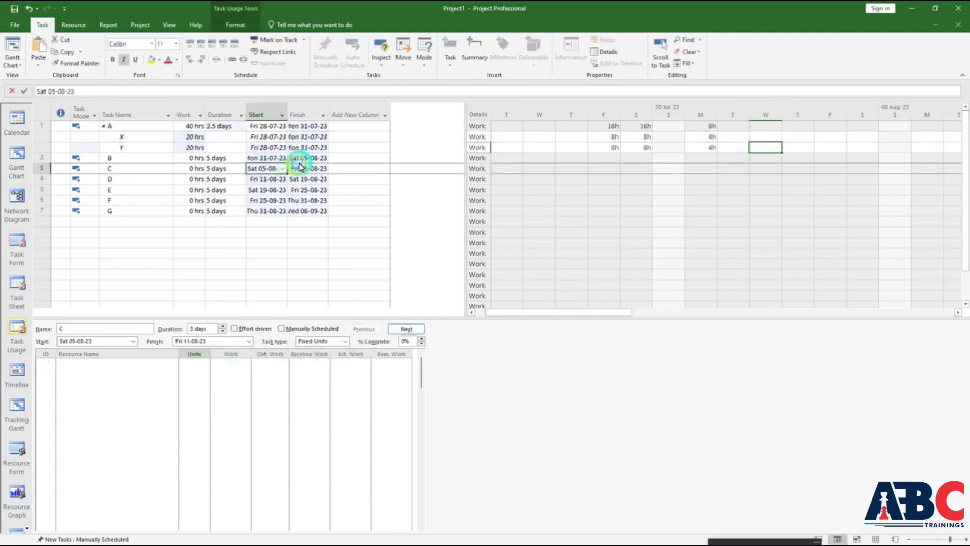
pyautogui.click(187, 128)
pyautogui.click(259, 157)
pyautogui.click(185, 127)
pyautogui.click(212, 141)
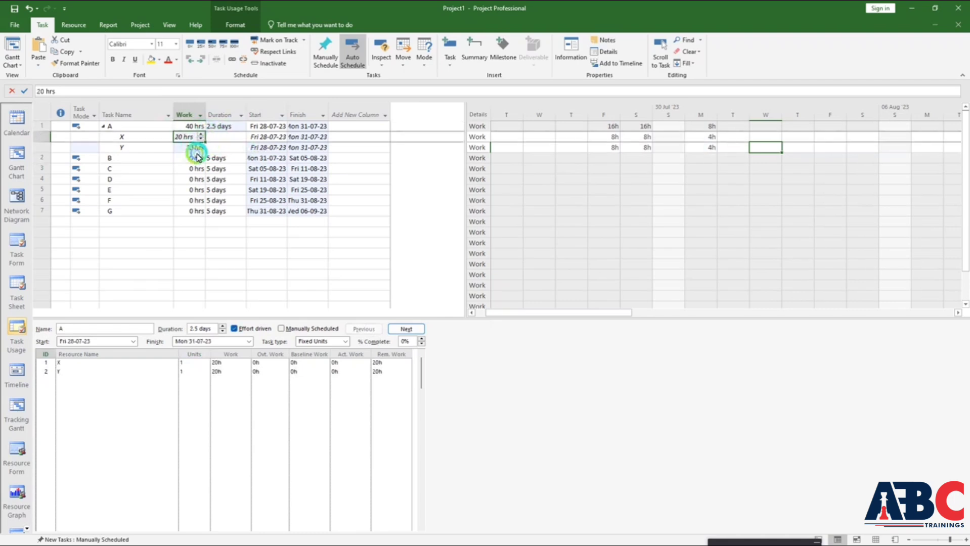
pyautogui.click(223, 199)
pyautogui.click(196, 468)
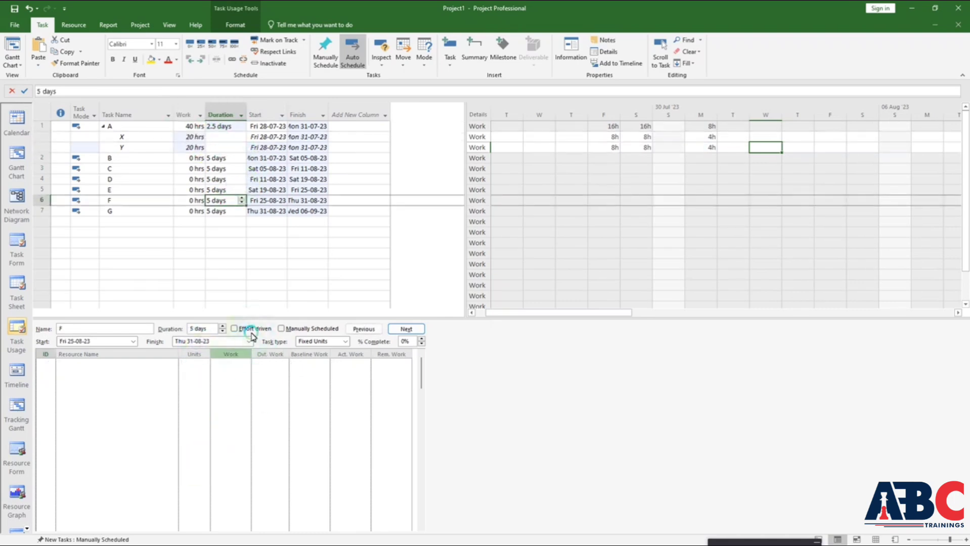
pyautogui.click(235, 128)
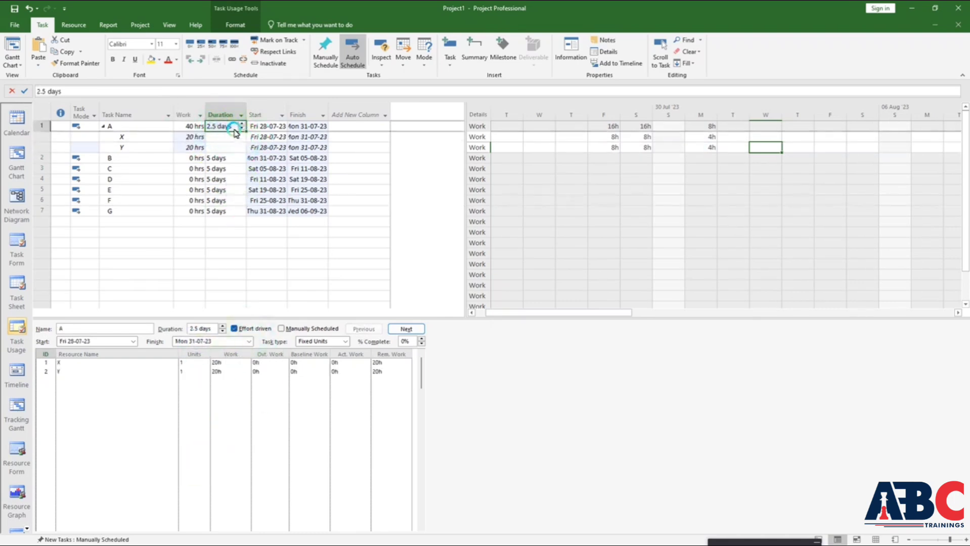